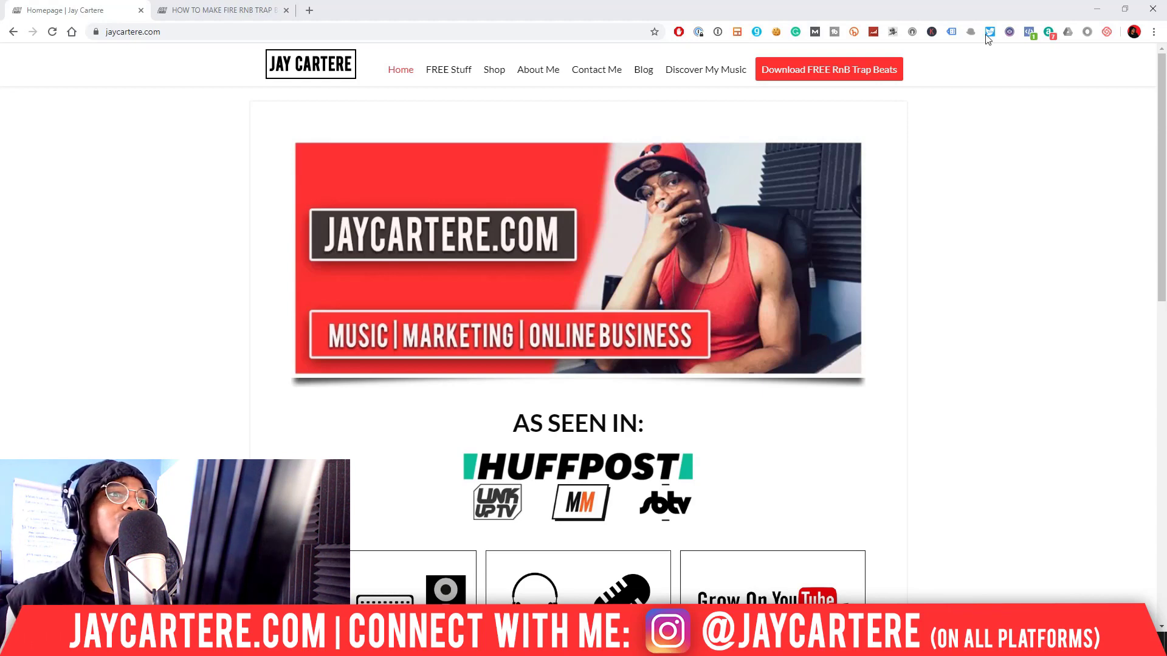
Switch from the browser to Studio One and show the Record Panel
left_click(1097, 9)
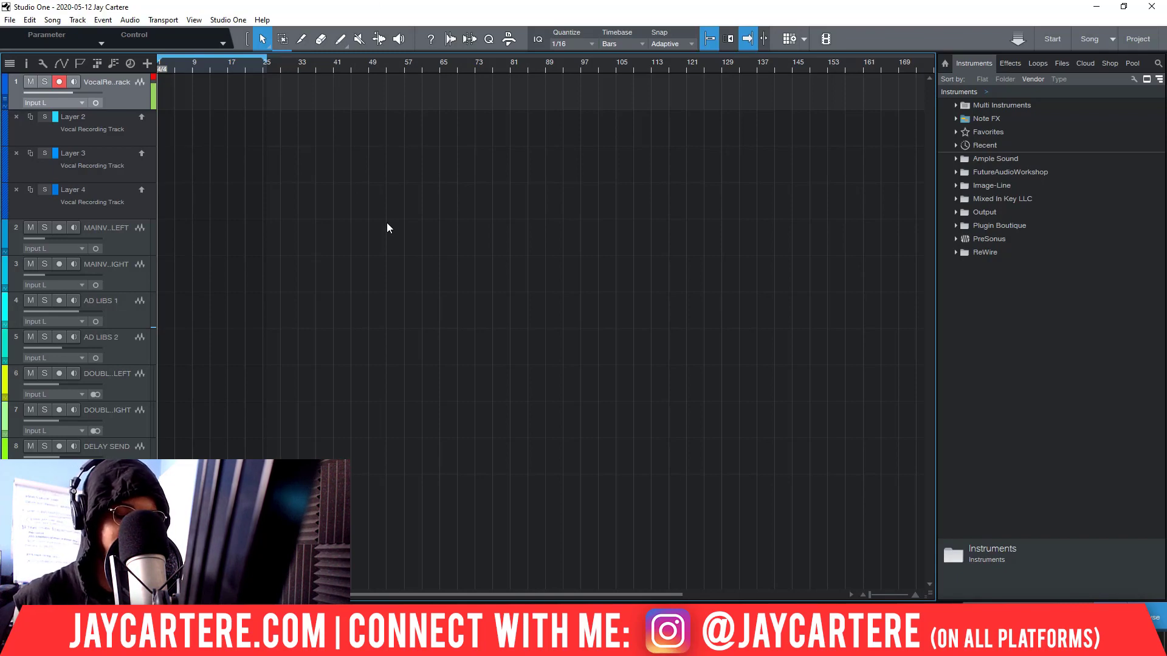
key("shift+alt+r")
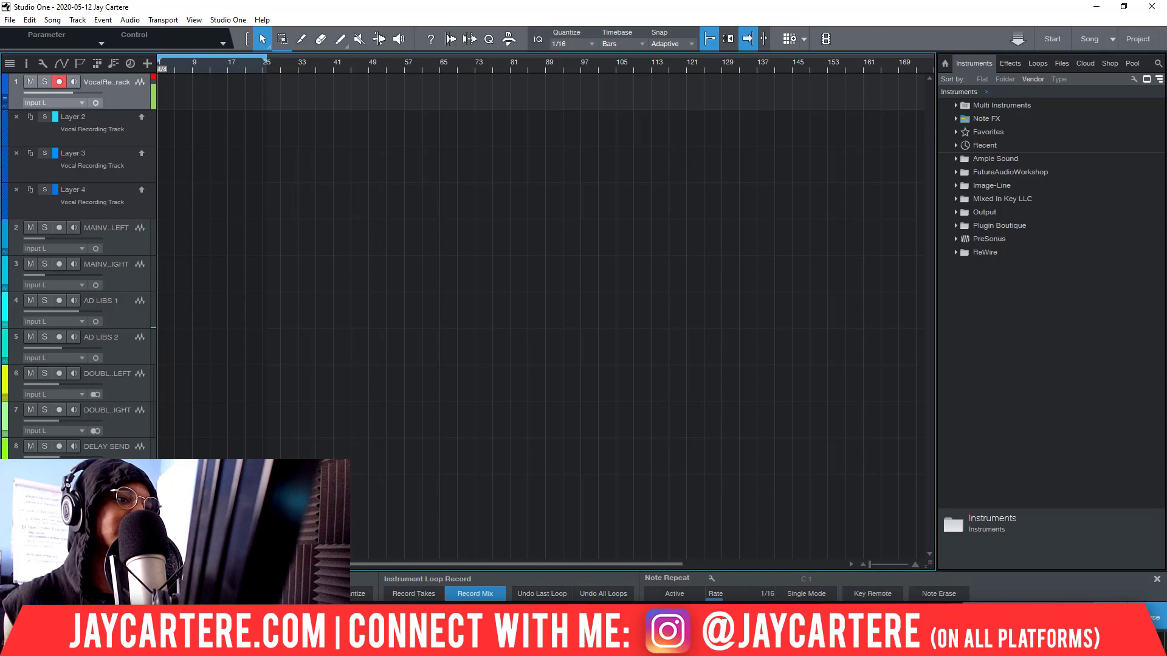
left_click(194, 20)
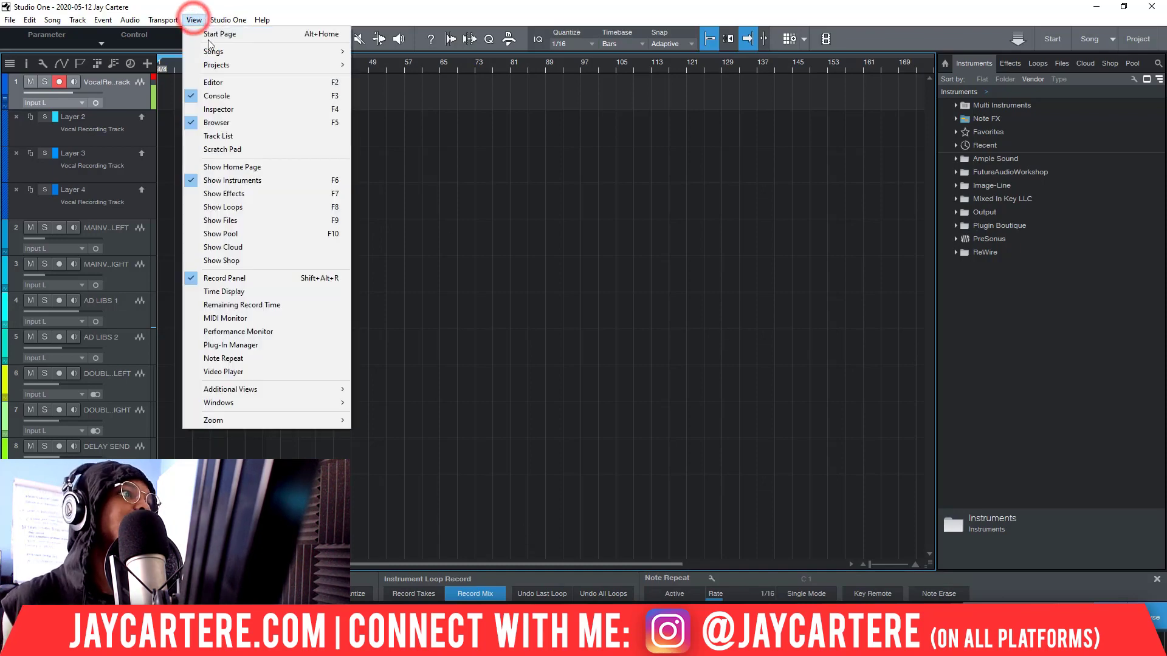
left_click(234, 278)
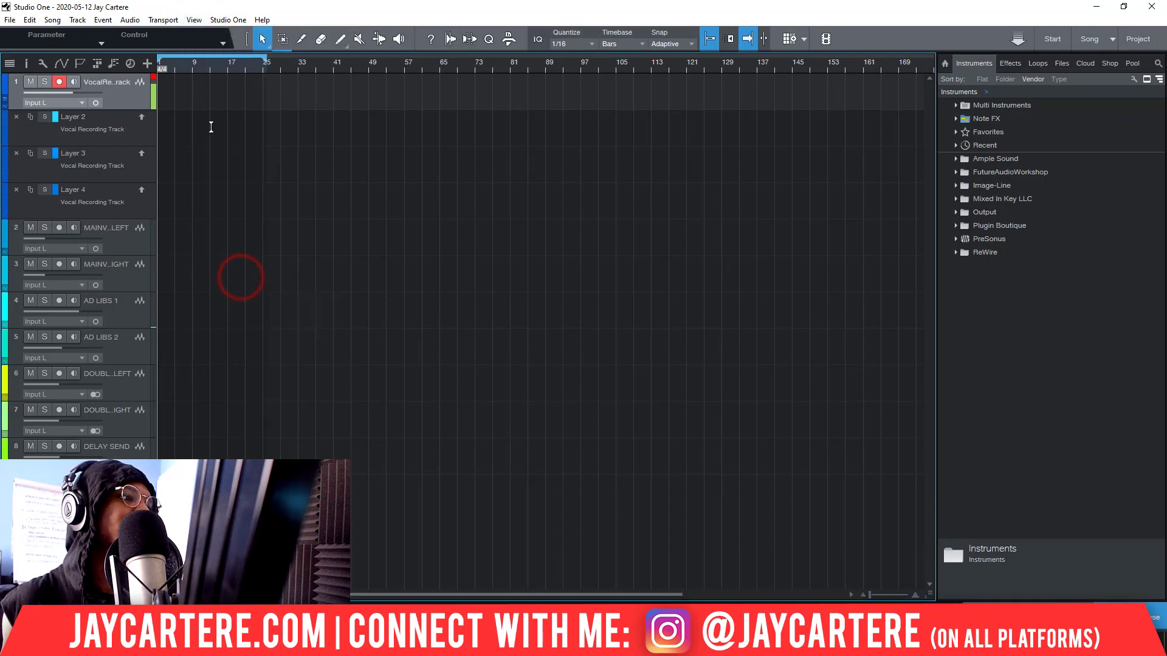
key("shift+alt+r")
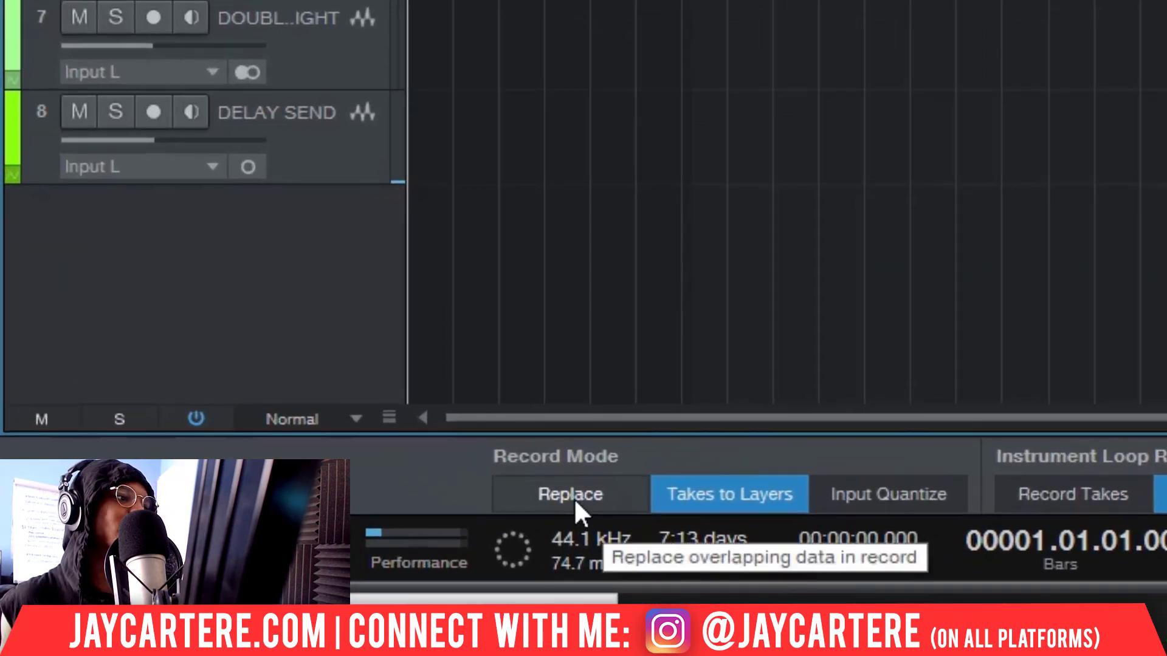
Toggle the Replace and Takes to Layers record modes, leaving Takes to Layers on and Replace off
left_click(604, 492)
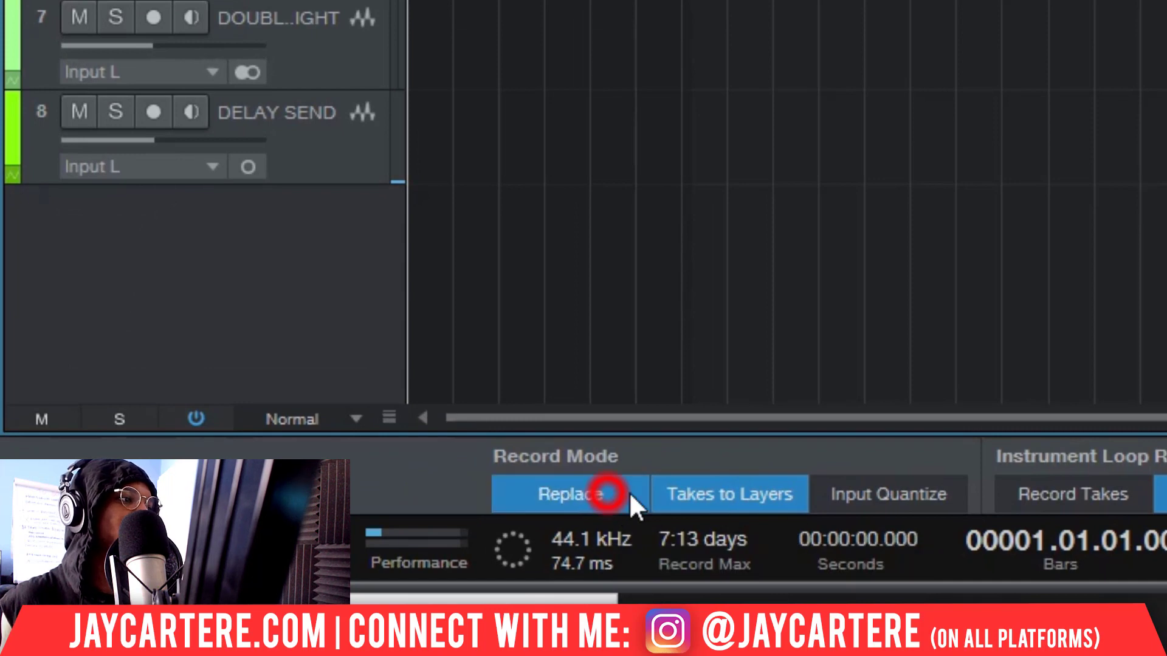
left_click(742, 506)
left_click(589, 487)
left_click(709, 490)
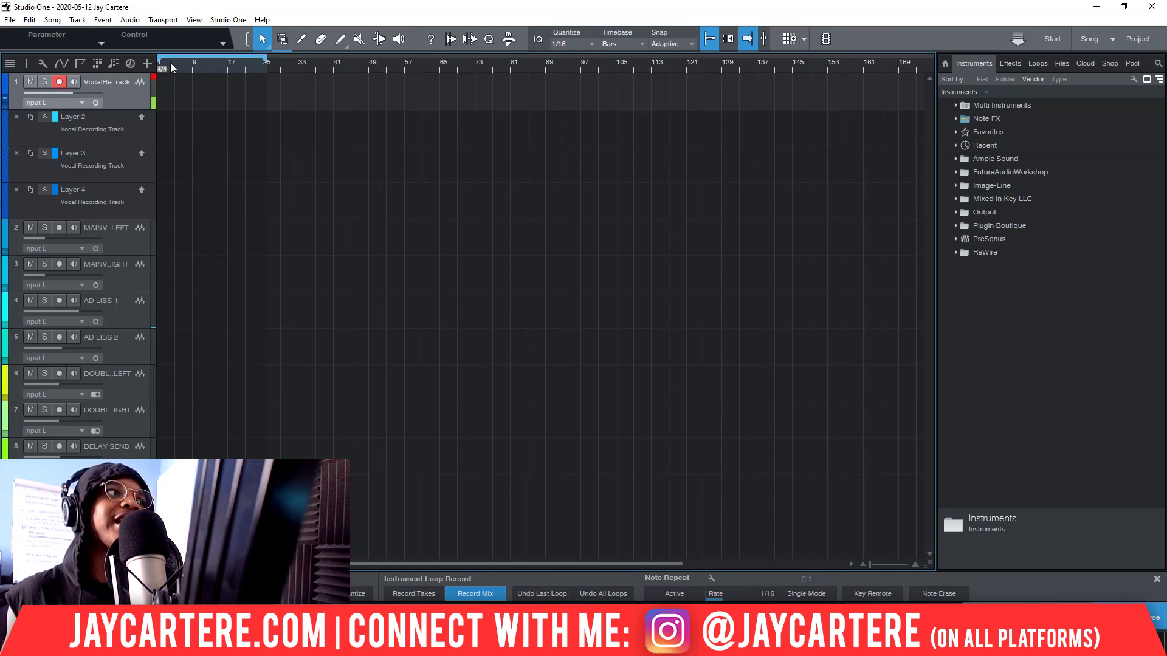
Look through Layers 2, 3 and 4 of the vocal recording track and reselect the main track
left_click(150, 131)
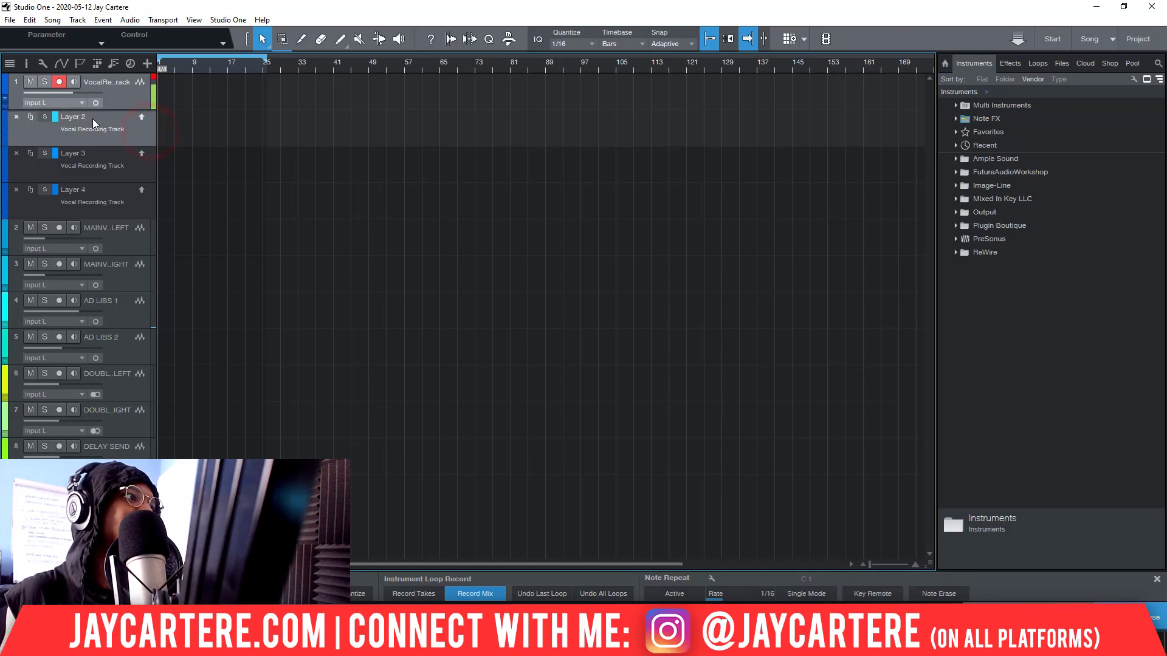
left_click(99, 169)
left_click(99, 193)
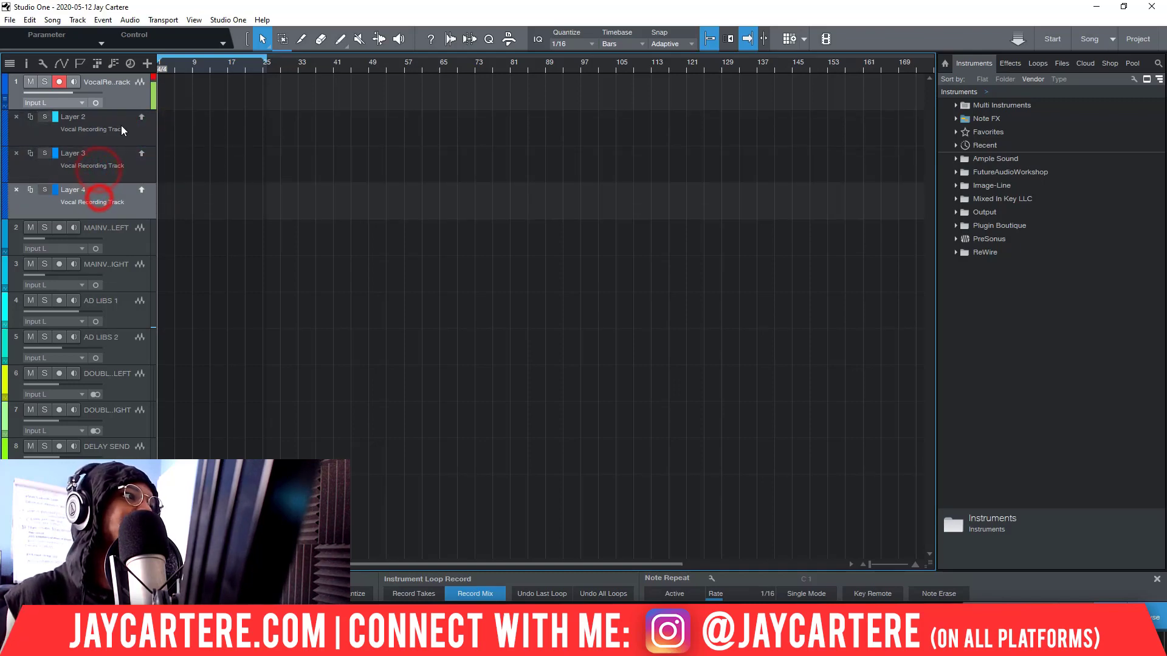
left_click(122, 125)
left_click(122, 96)
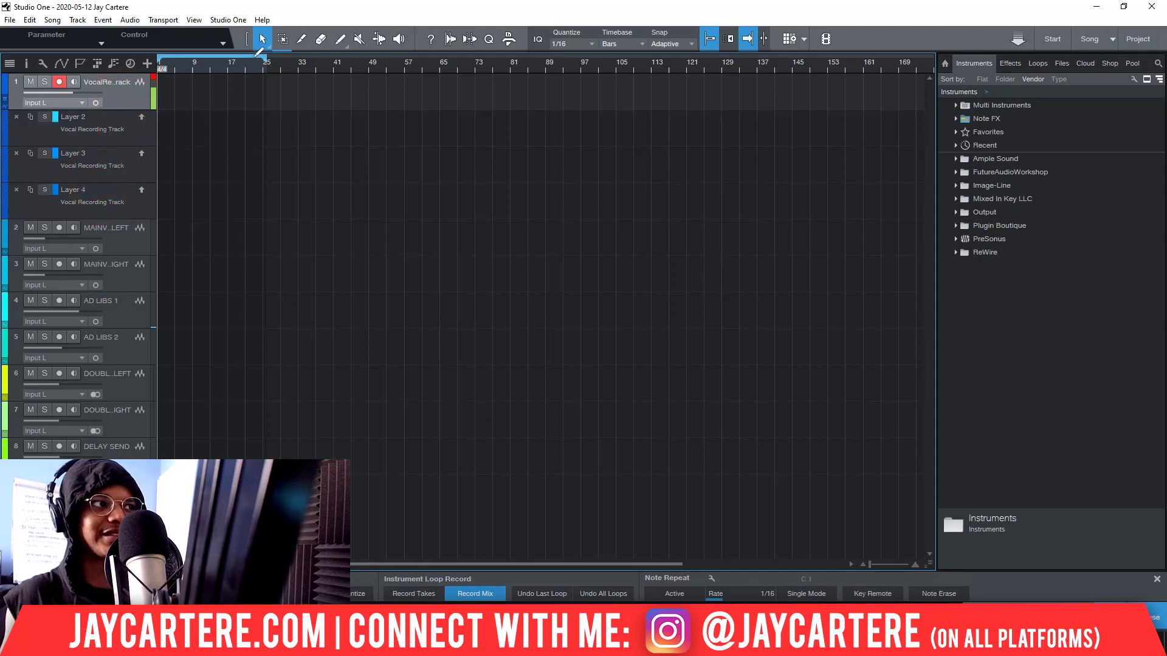
Record a first take on the vocal recording track from the song start to about bar 8
key("e")
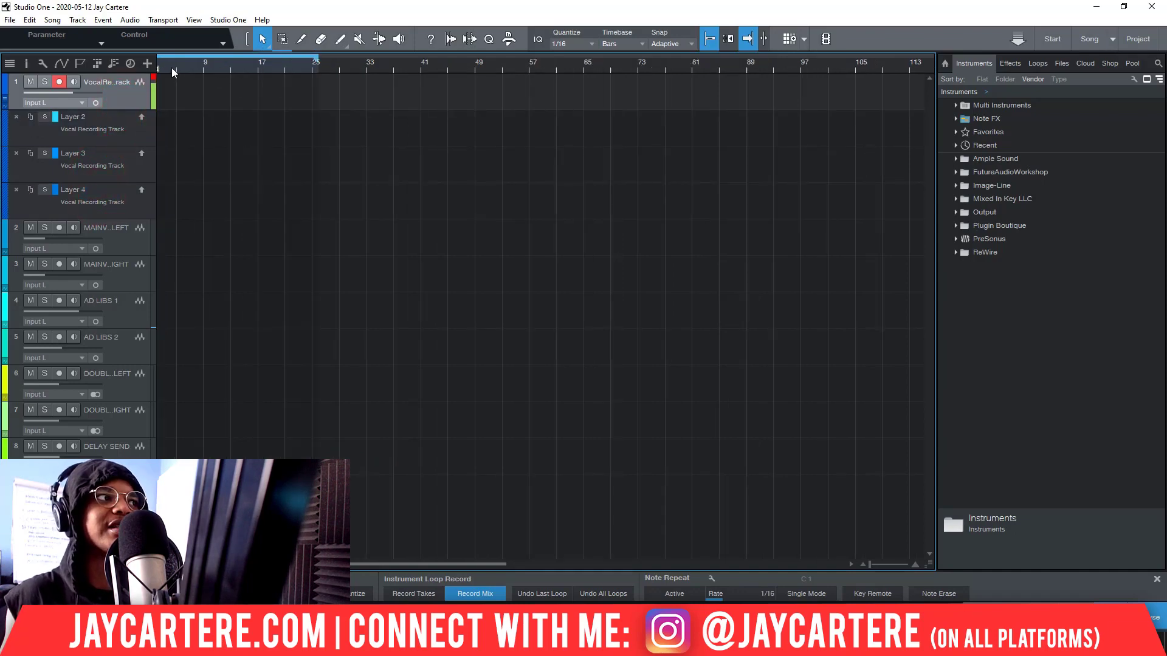
right_click(242, 66)
left_click(200, 111)
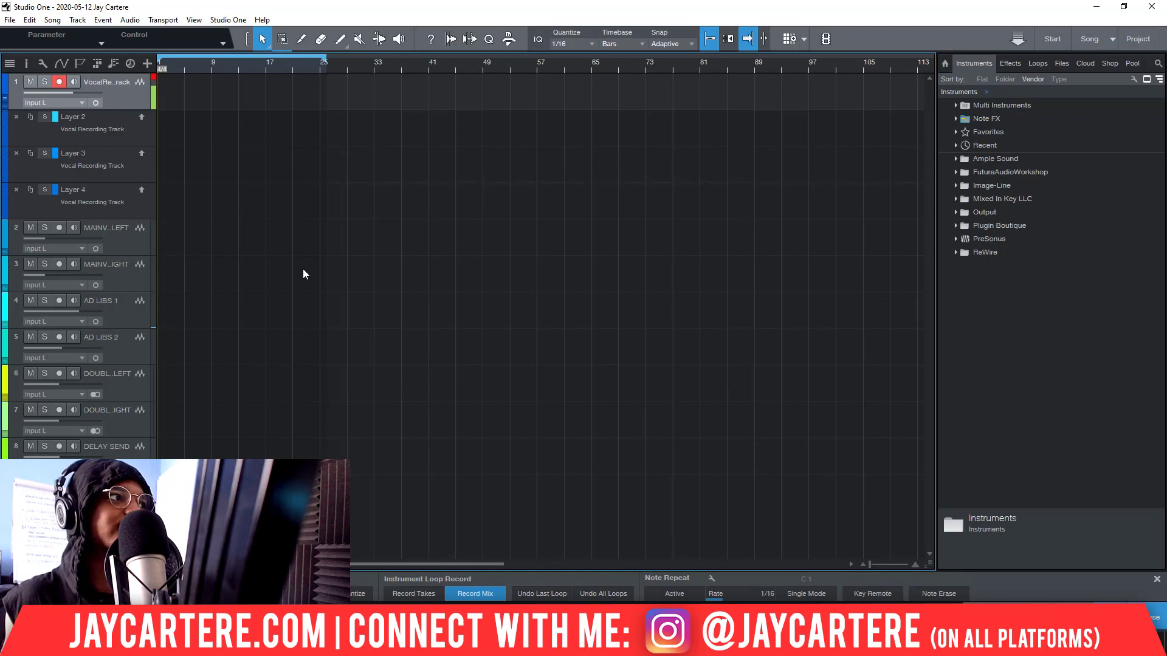
key("KP_Multiply")
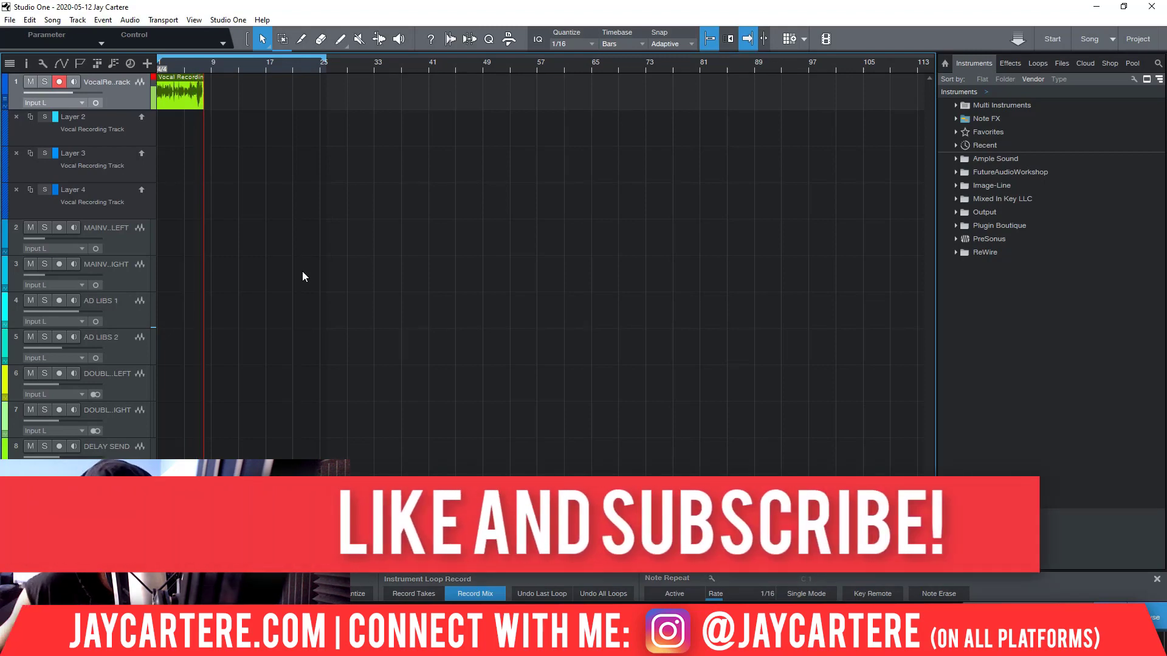
key("space")
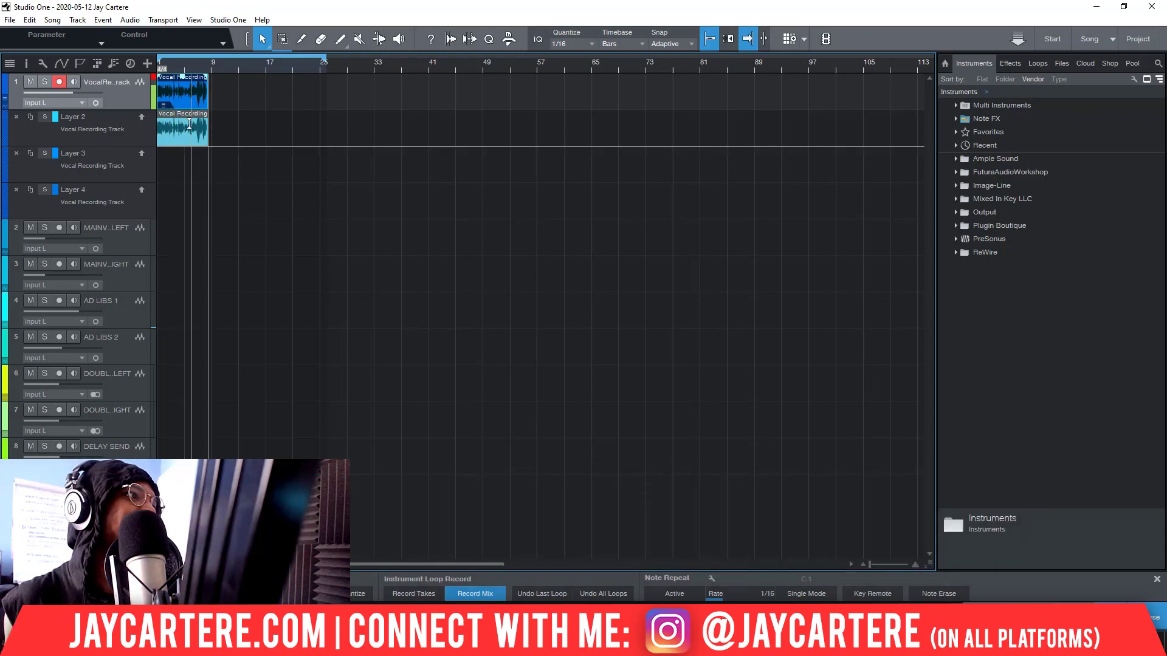
Record a second, shorter vocal take from the song start to just before bar 5
left_click(207, 64)
left_click_drag(207, 64, 242, 47)
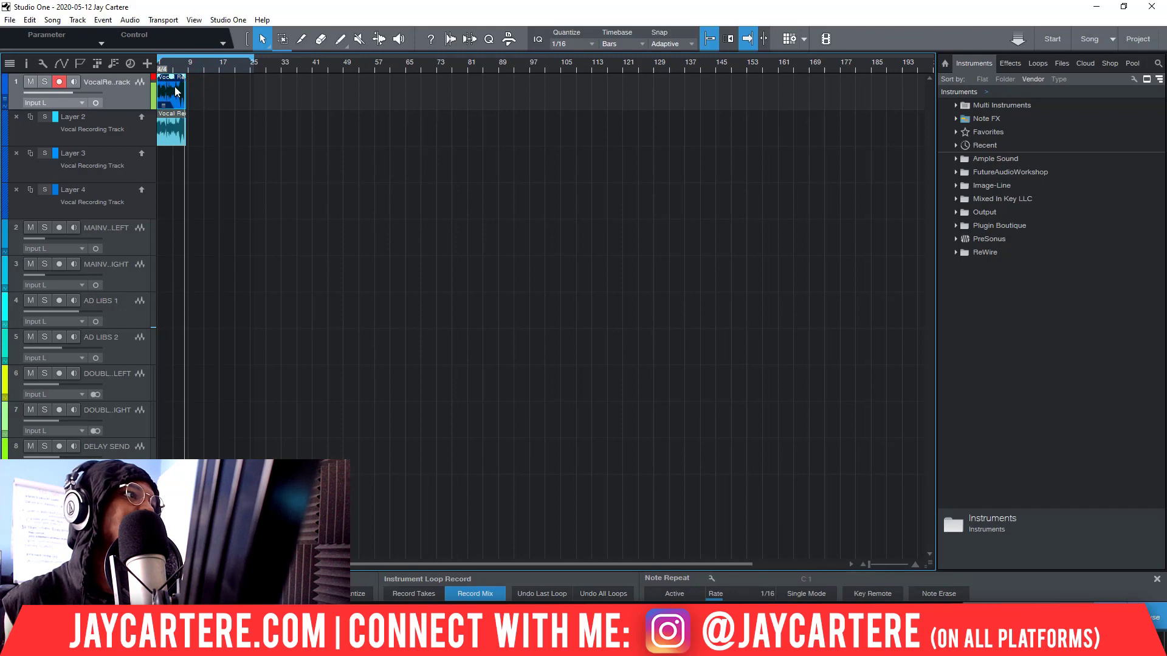
left_click_drag(175, 63, 152, 78)
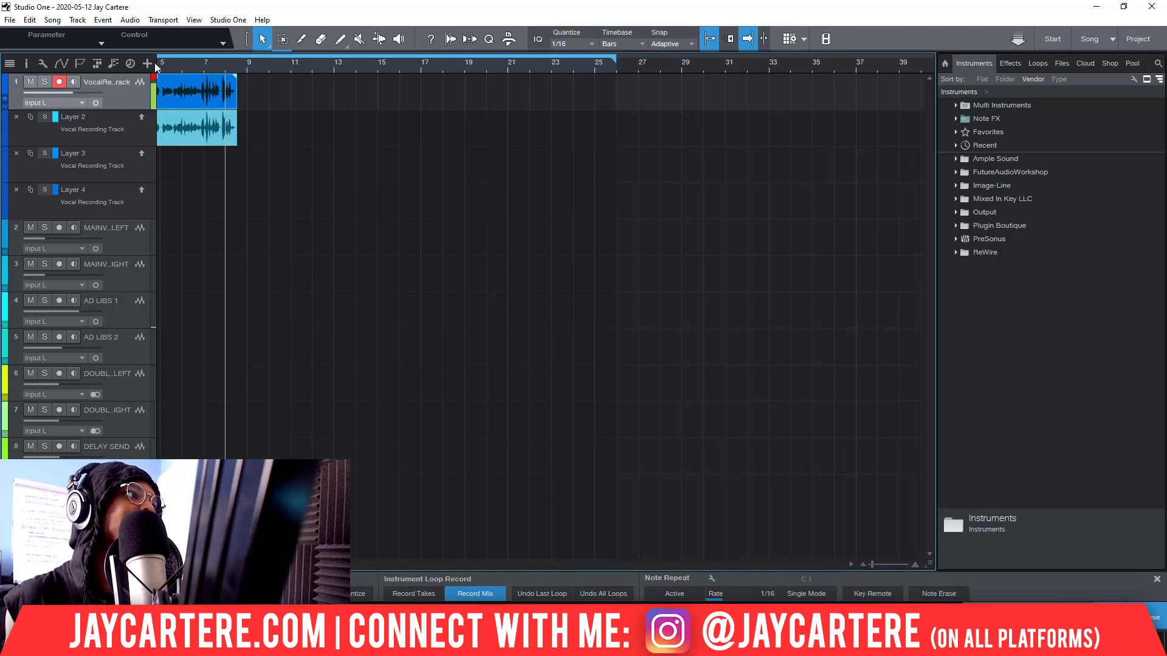
left_click_drag(181, 64, 183, 55)
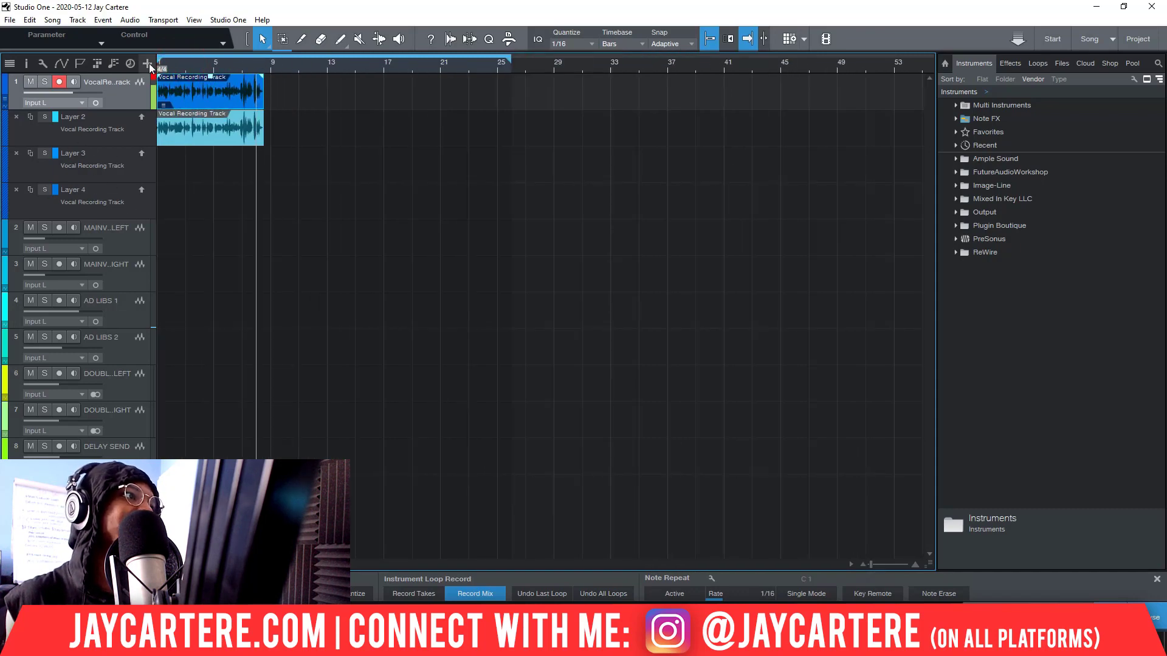
left_click(164, 64)
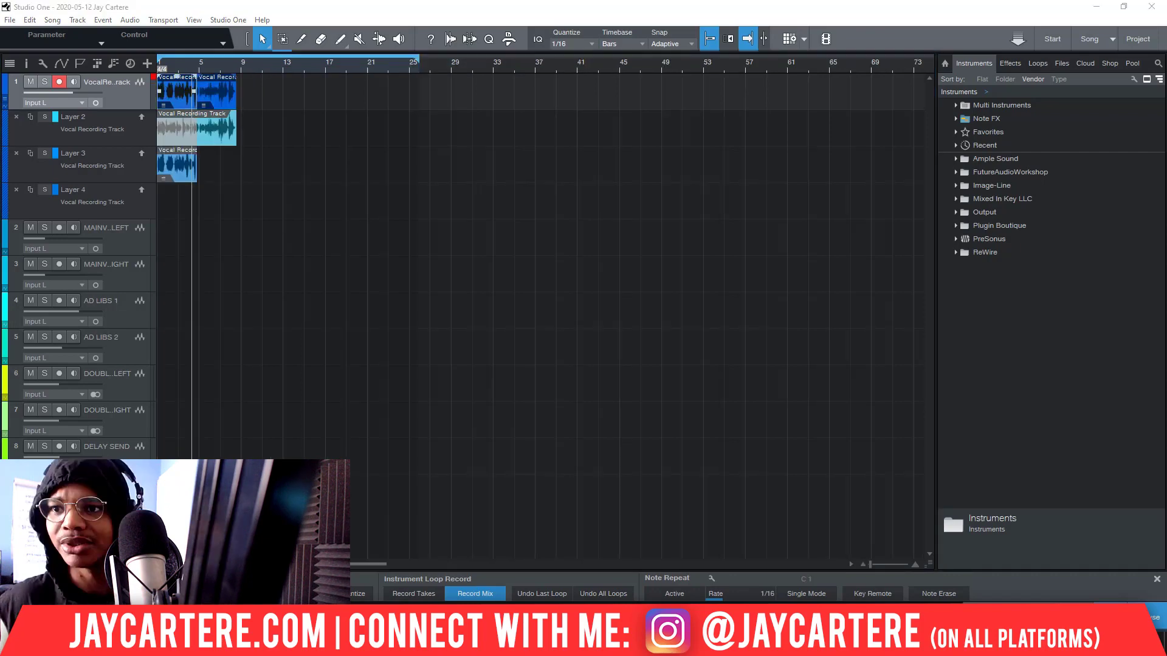
Review the two recorded vocal takes from near the song start to the end of the first take
left_click(177, 66)
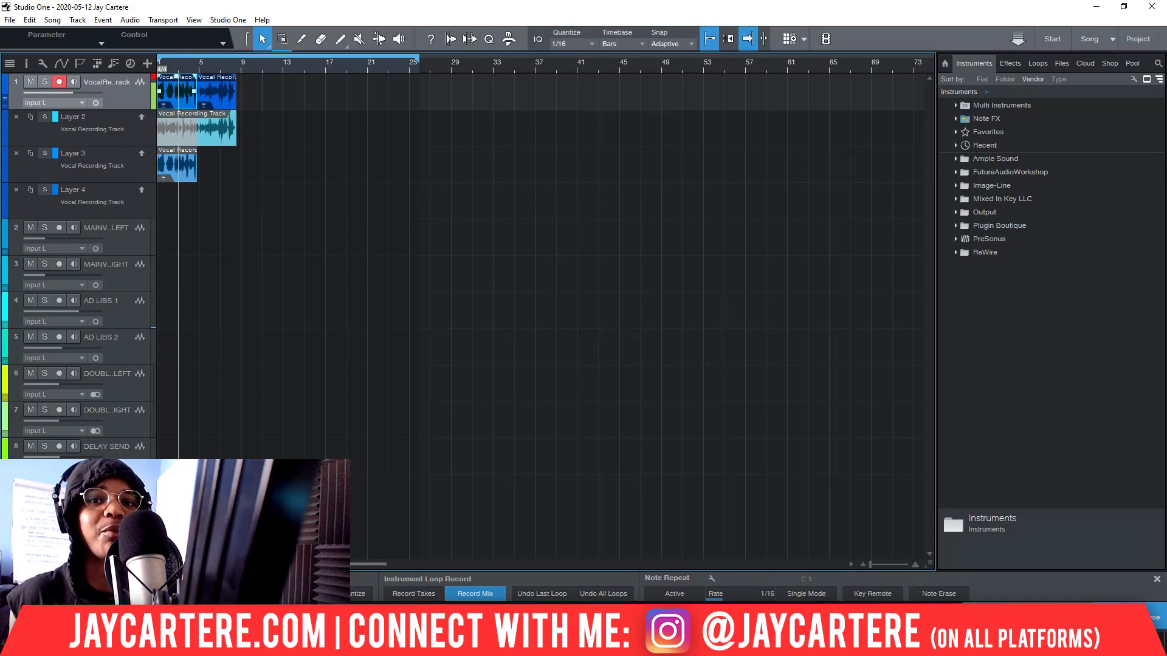
left_click(175, 67)
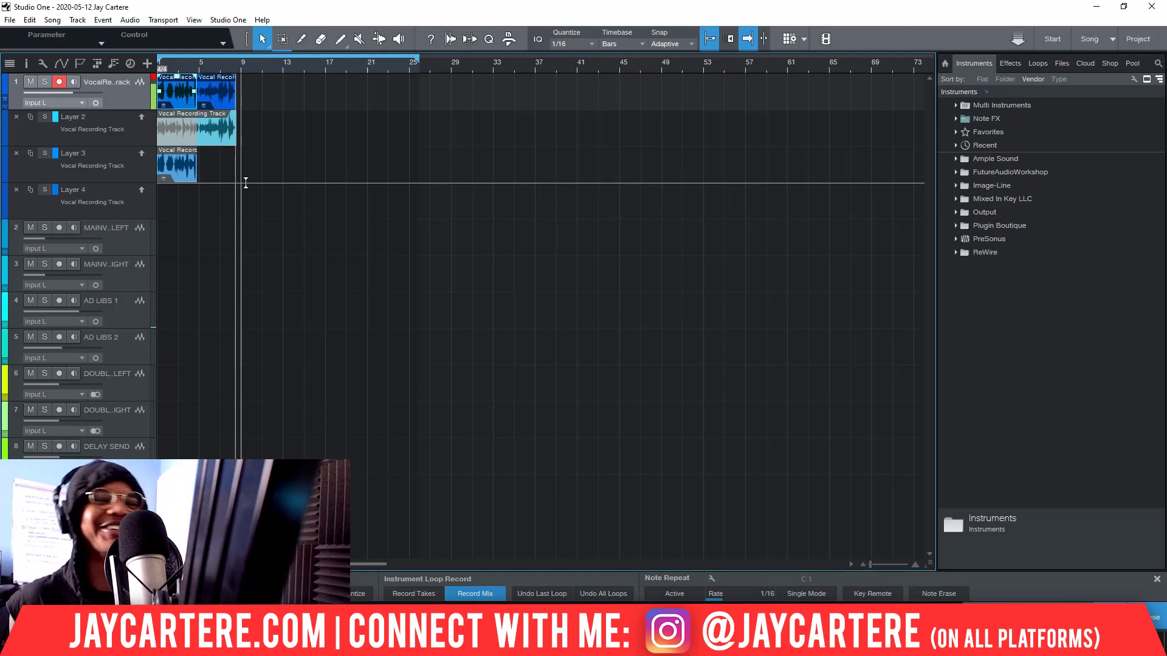
left_click(166, 64)
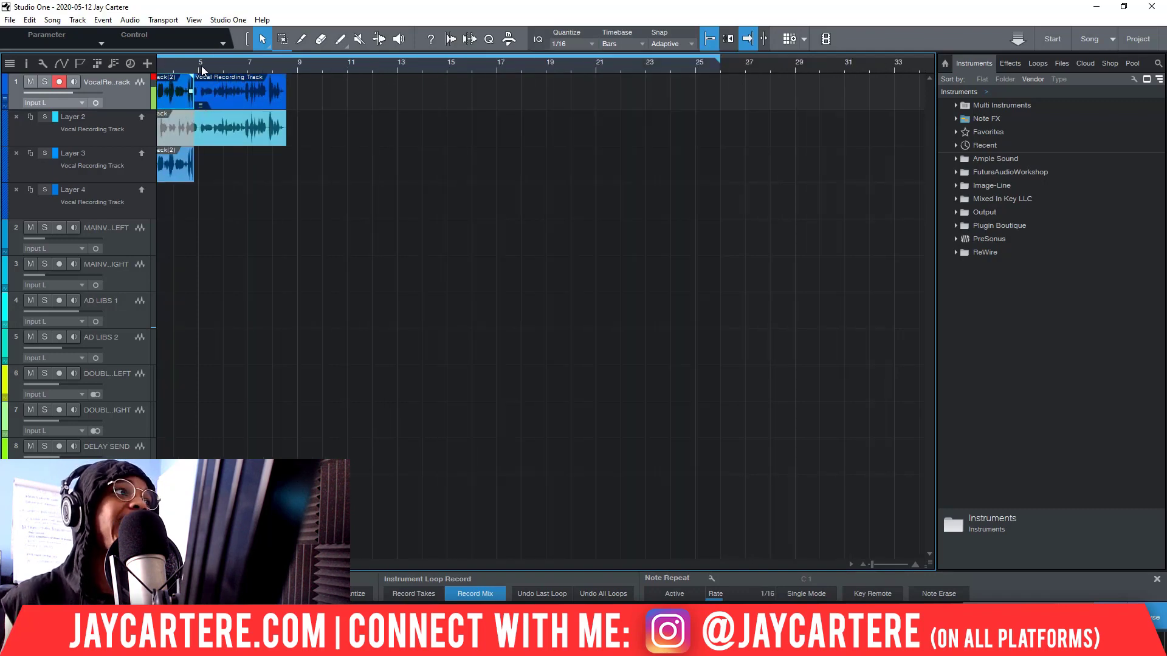
left_click_drag(194, 61, 373, 67)
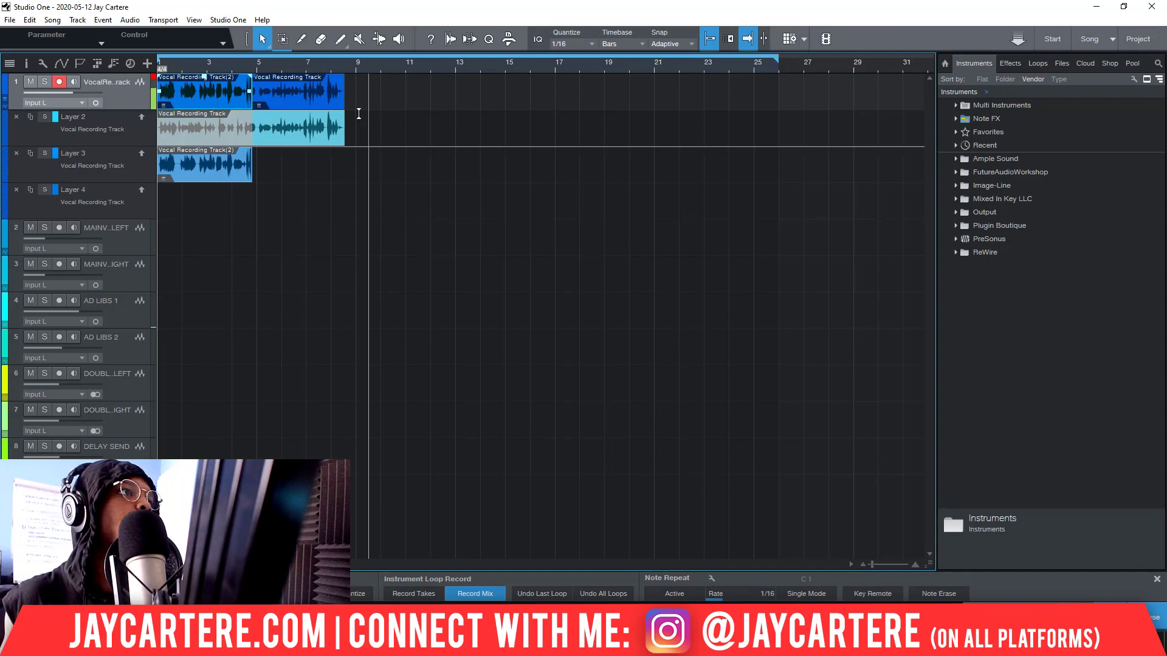
Record a third vocal take from the song start to about bar 11
left_click_drag(331, 85, 358, 87)
left_click(396, 101)
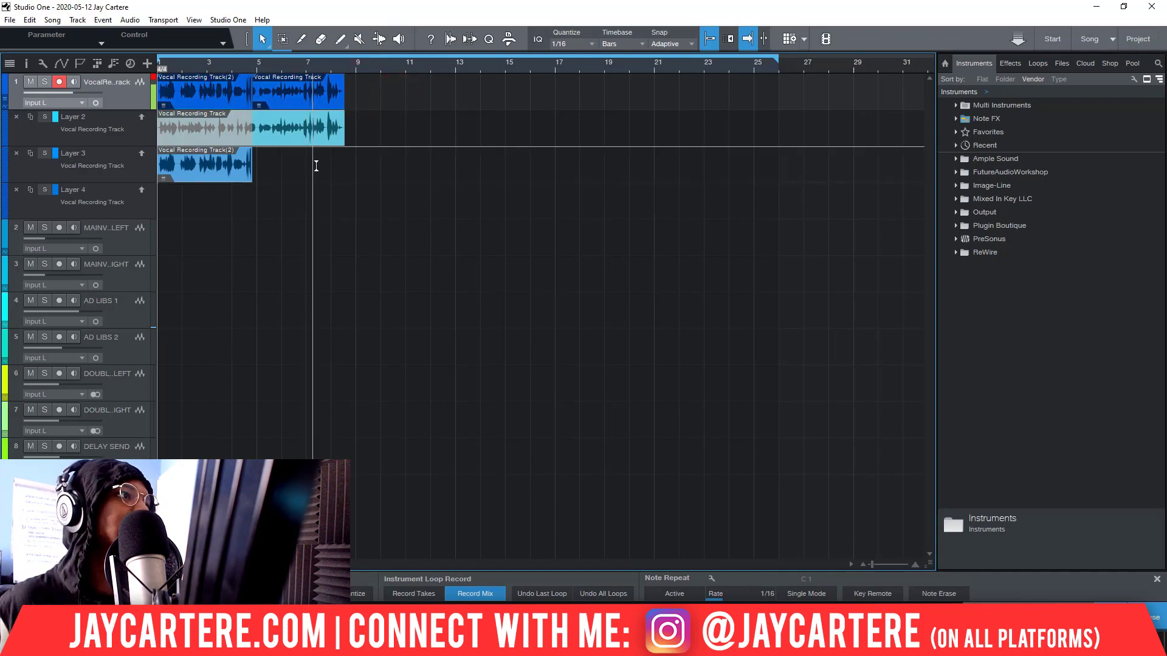
key("KP_Multiply")
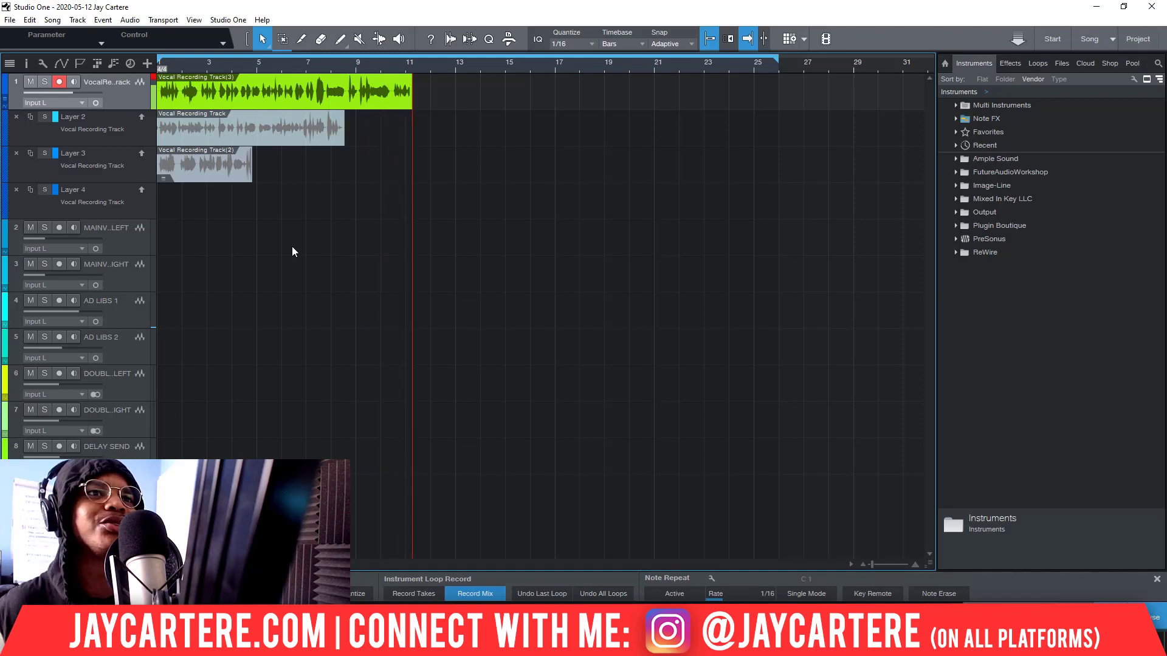
key("space")
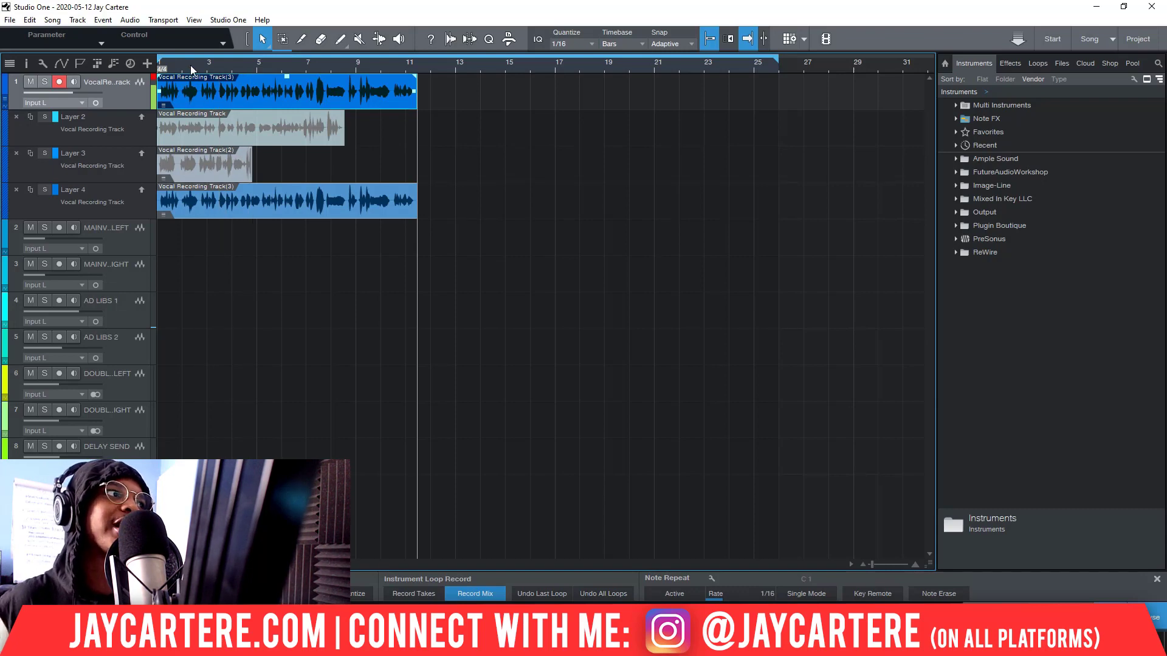
Audition the third vocal take from several points along the timeline
left_click(169, 66)
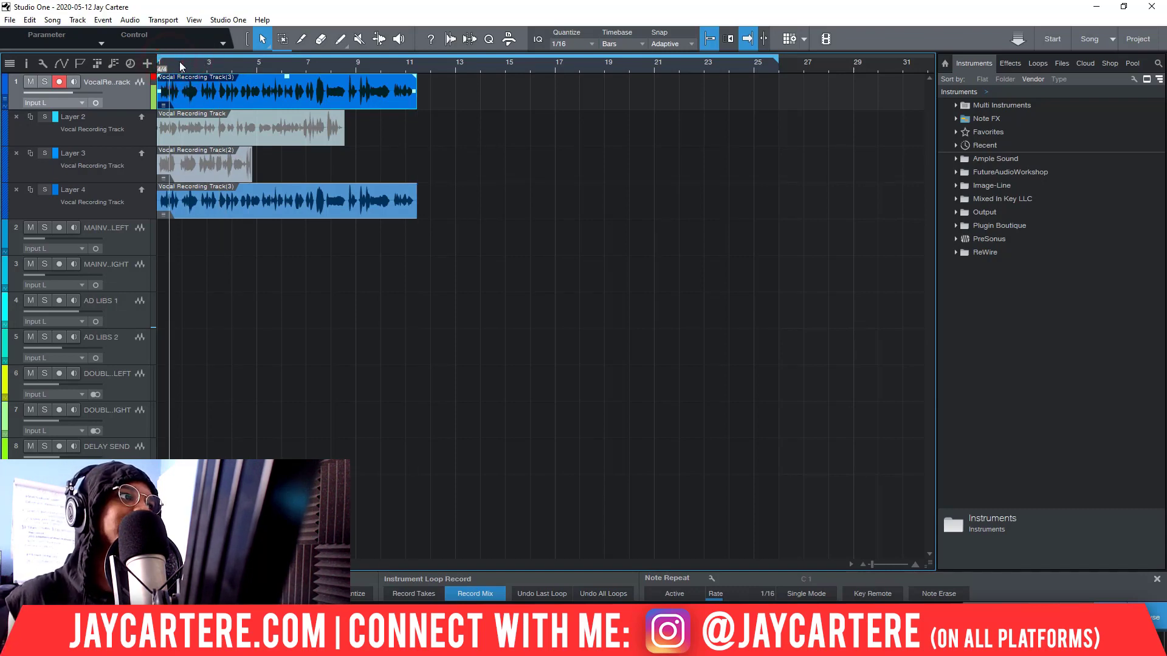
left_click(181, 66)
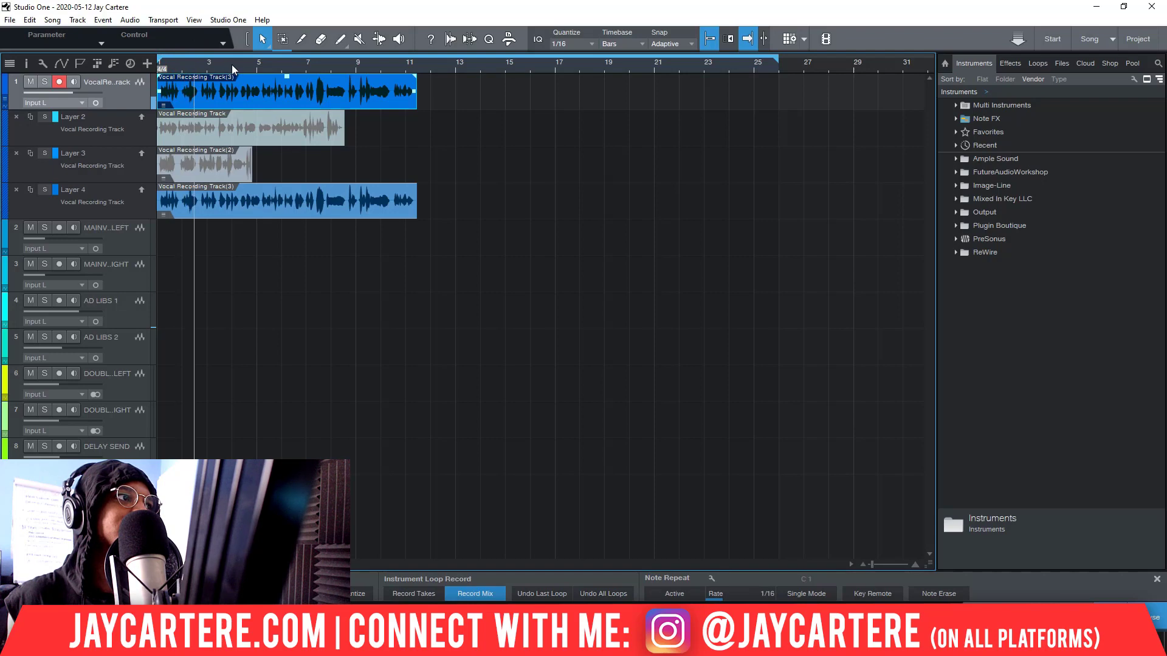
left_click(302, 63)
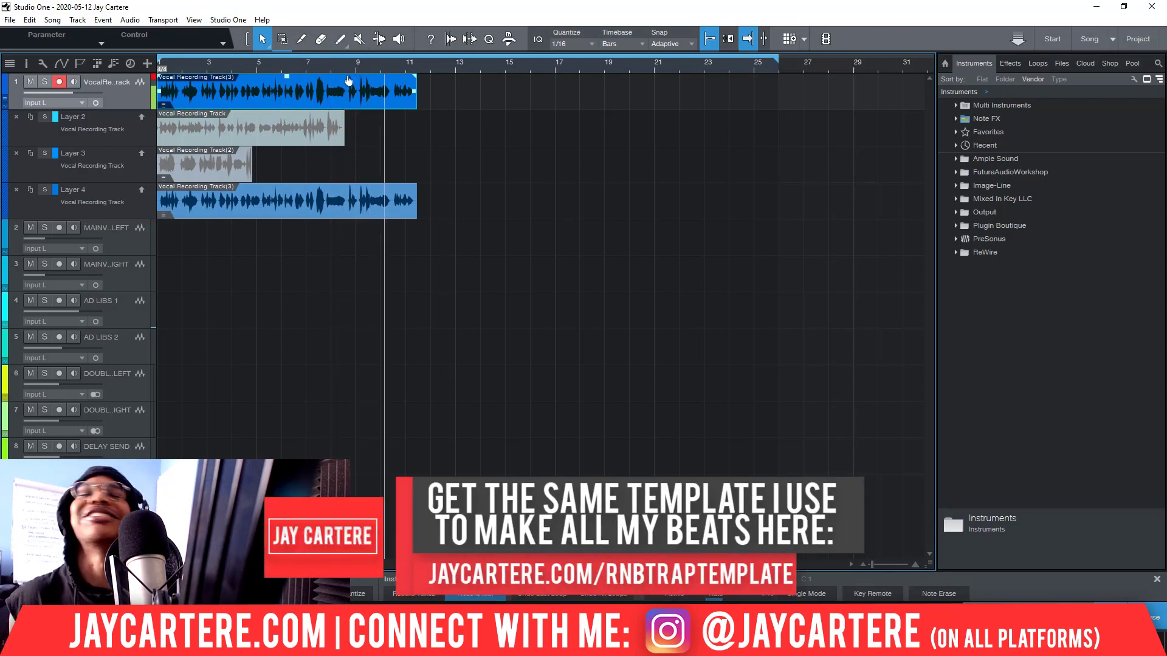
key("Home")
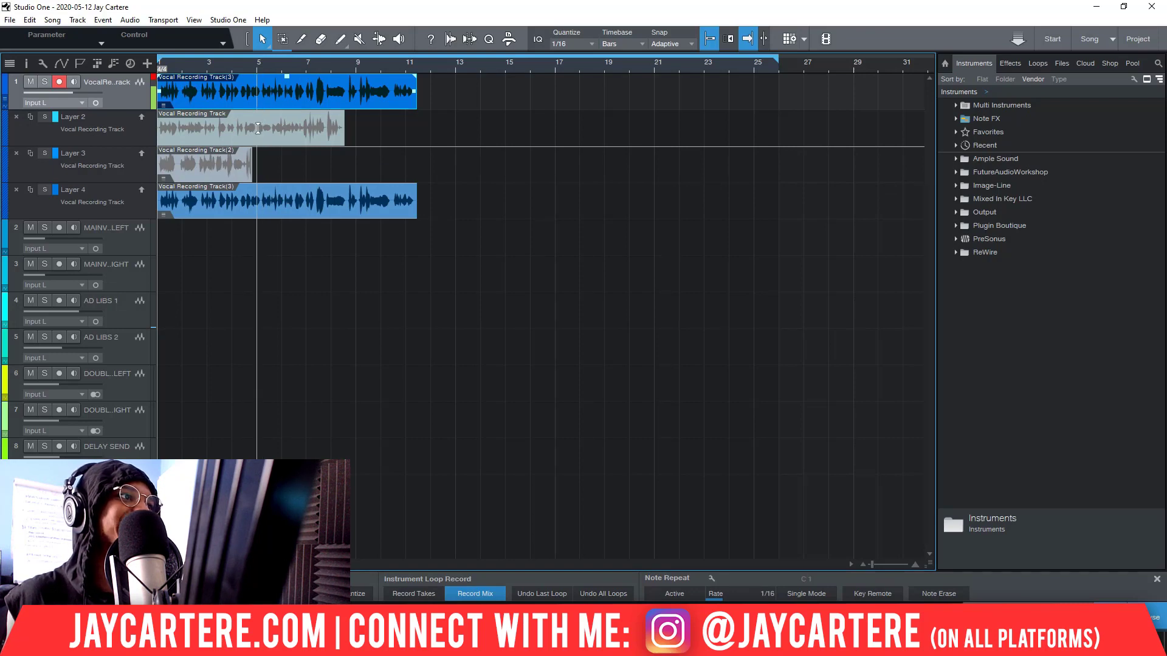
Comp the part of Layer 2 from between bars 5 and 6 to the take's end into the main vocal track
left_click(260, 41)
left_click(296, 78)
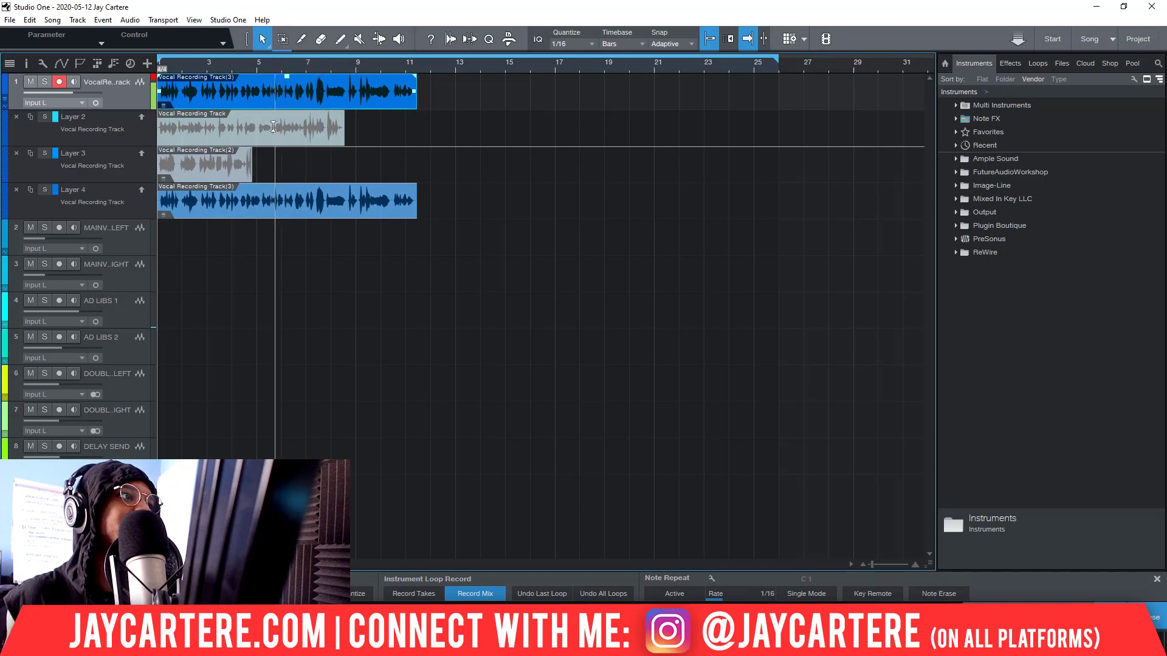
left_click_drag(273, 124, 350, 129)
left_click(351, 129)
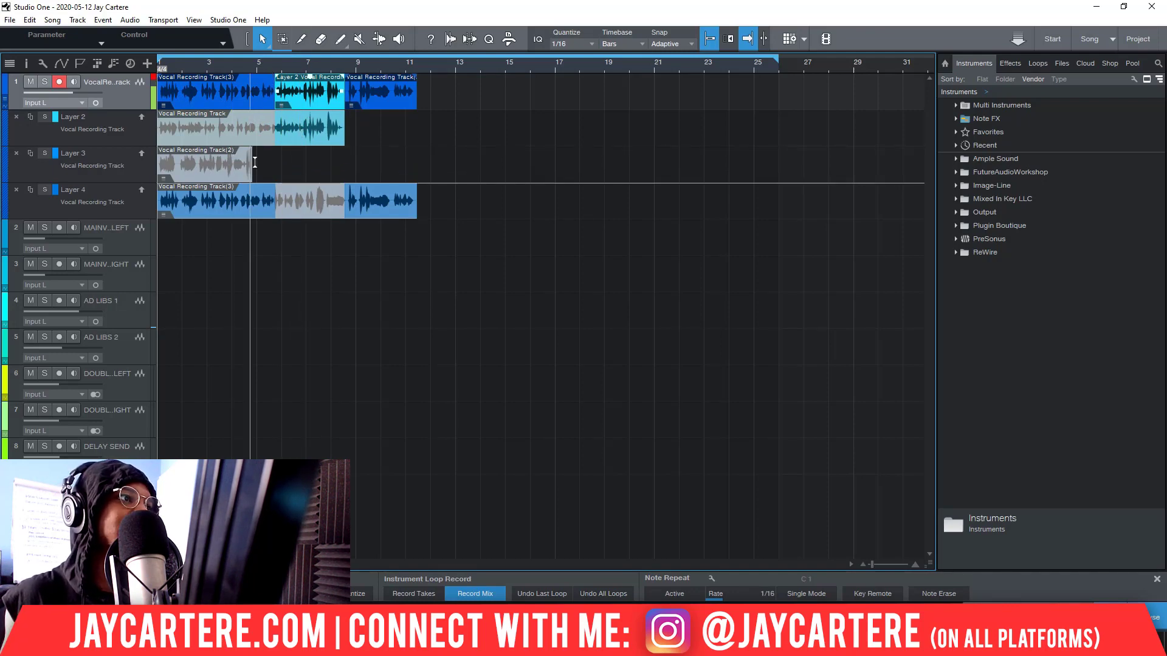
Comp the second half of Layer 3's take into the main vocal track and play back the result
left_click_drag(255, 162, 201, 157)
left_click(190, 61)
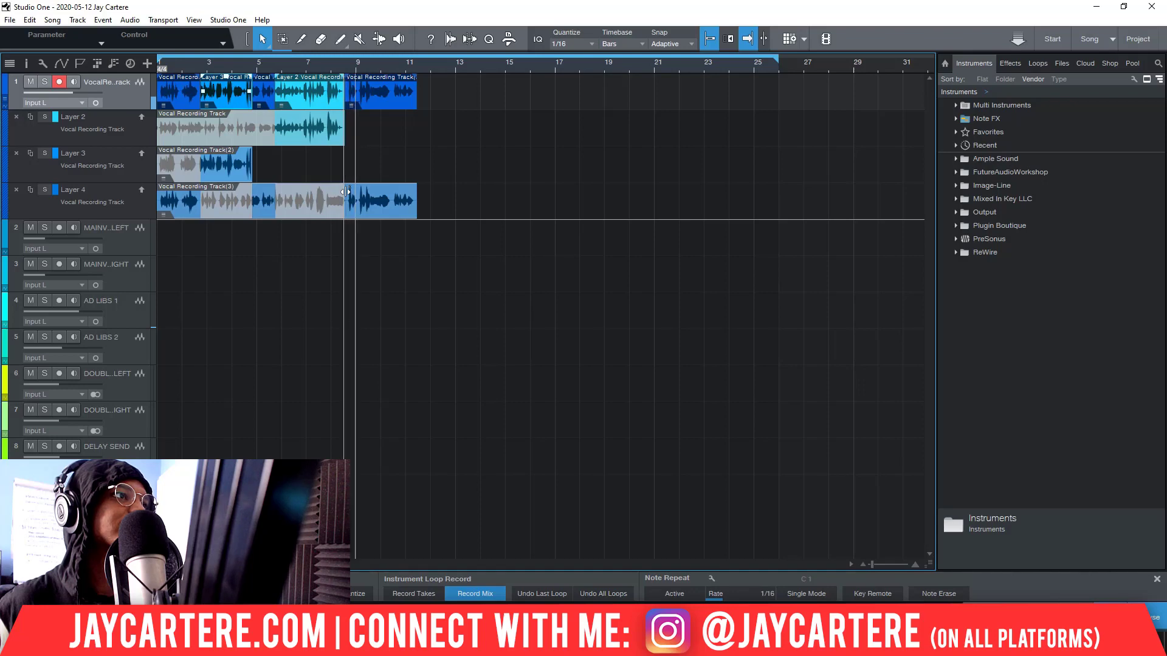
key("space")
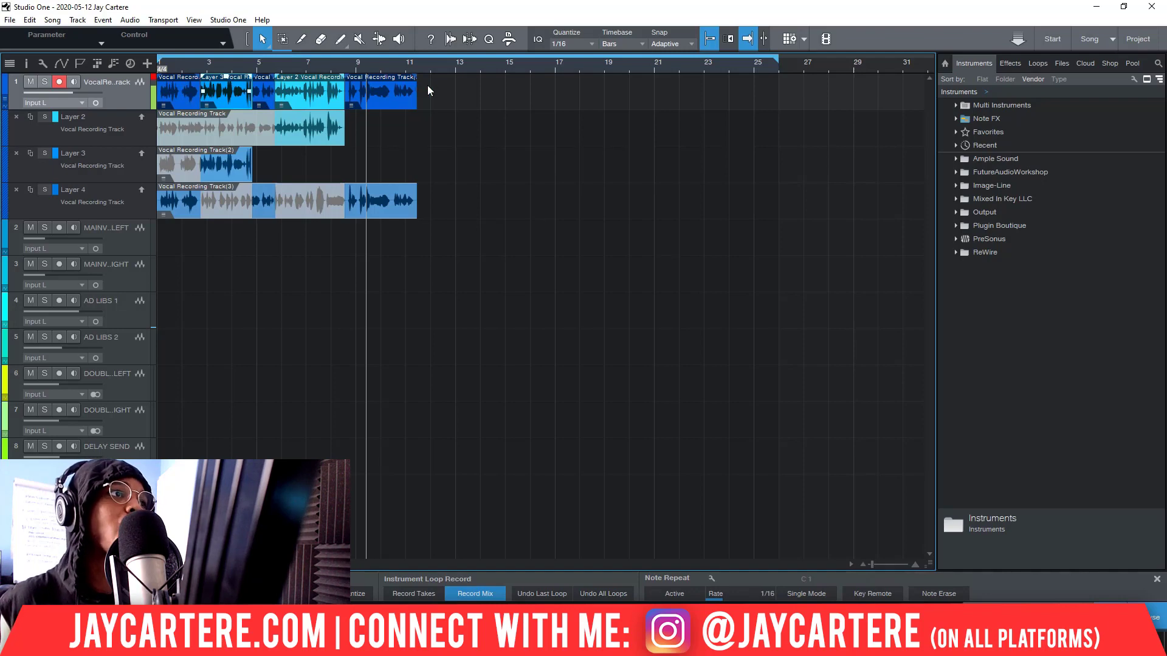
Shorten the Layer 2 section of the comp to run from about bar 6 to between bars 7 and 8
mouse_move(344, 200)
left_mouse_down()
mouse_move(315, 208)
mouse_move(325, 207)
left_mouse_up()
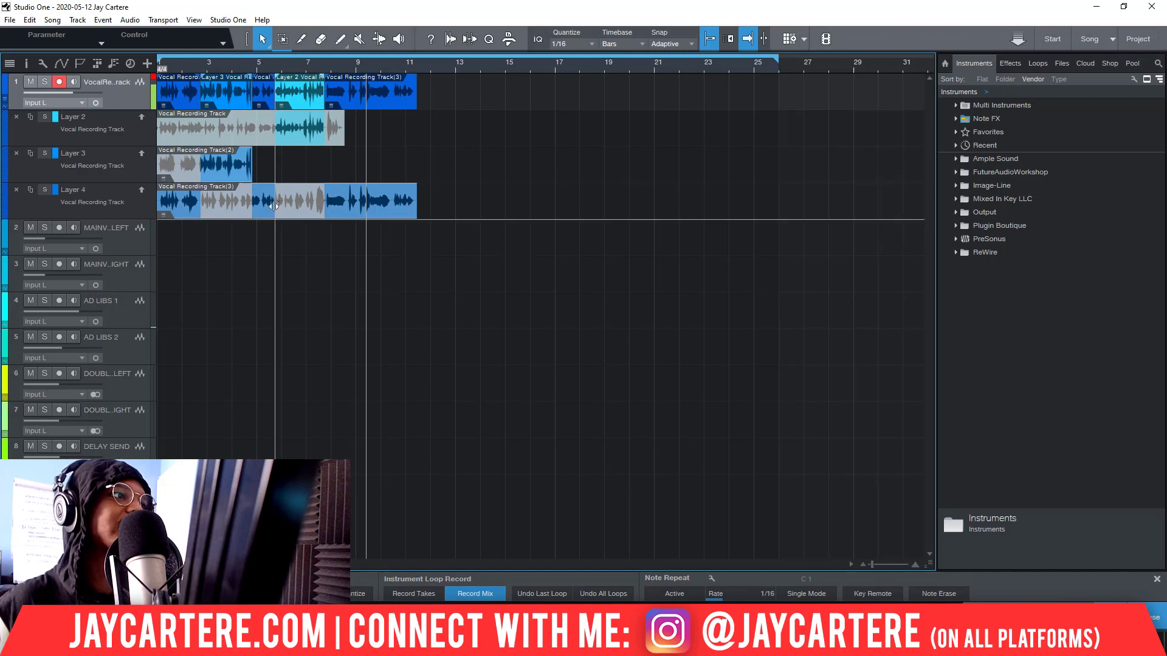
left_click_drag(274, 204, 281, 203)
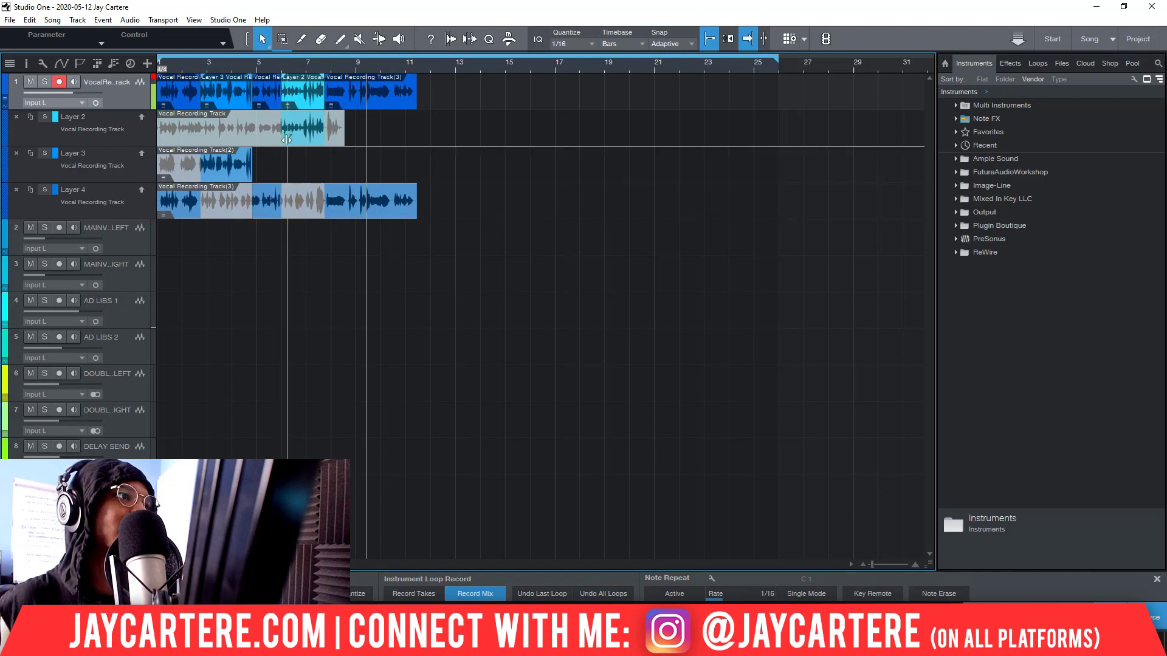
Extend the comp's Layer 3 section back to about bar 2.5 and, with snapping off, the Layer 2 section back to about bar 5
left_click_drag(284, 139, 270, 129)
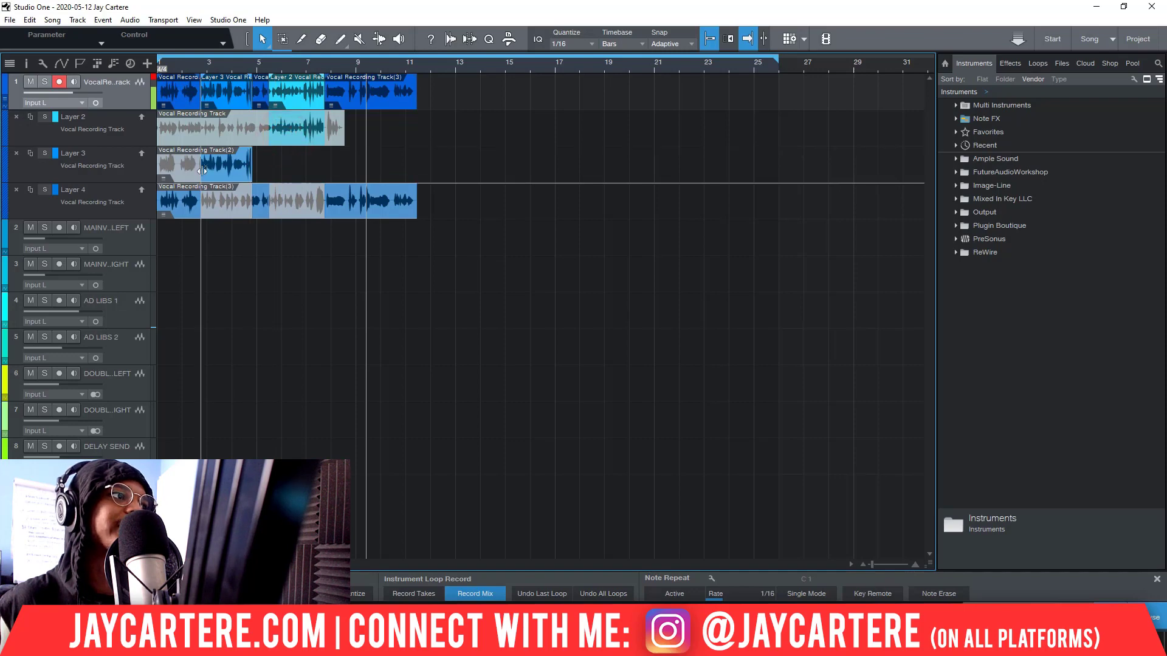
left_click_drag(204, 169, 195, 169)
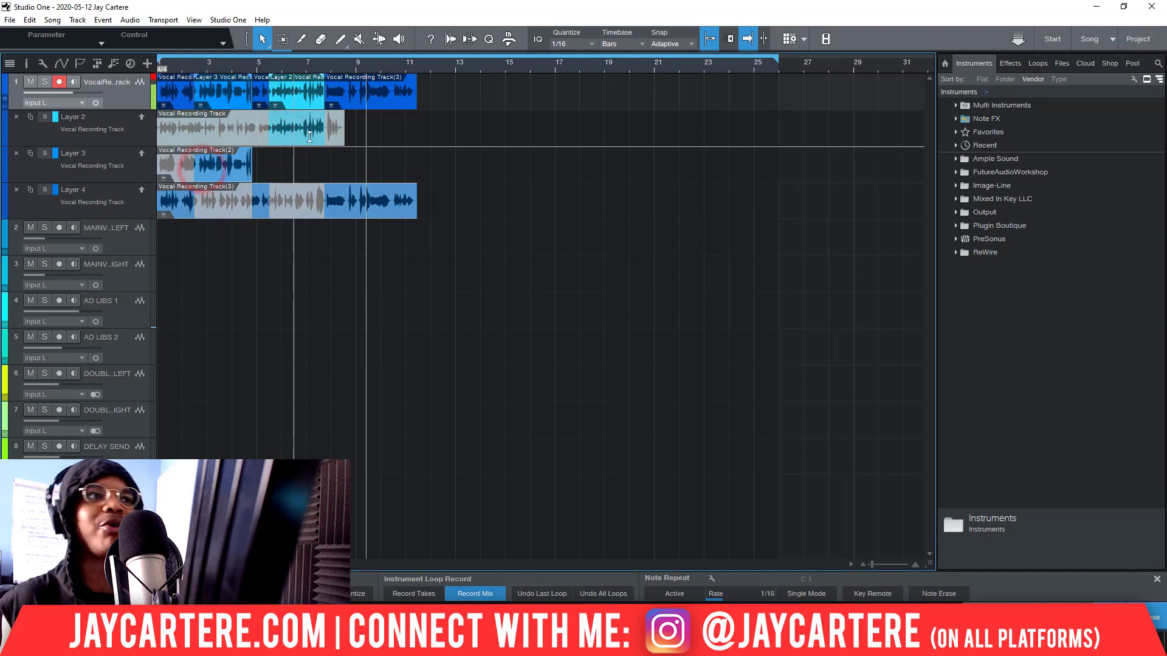
left_click(711, 40)
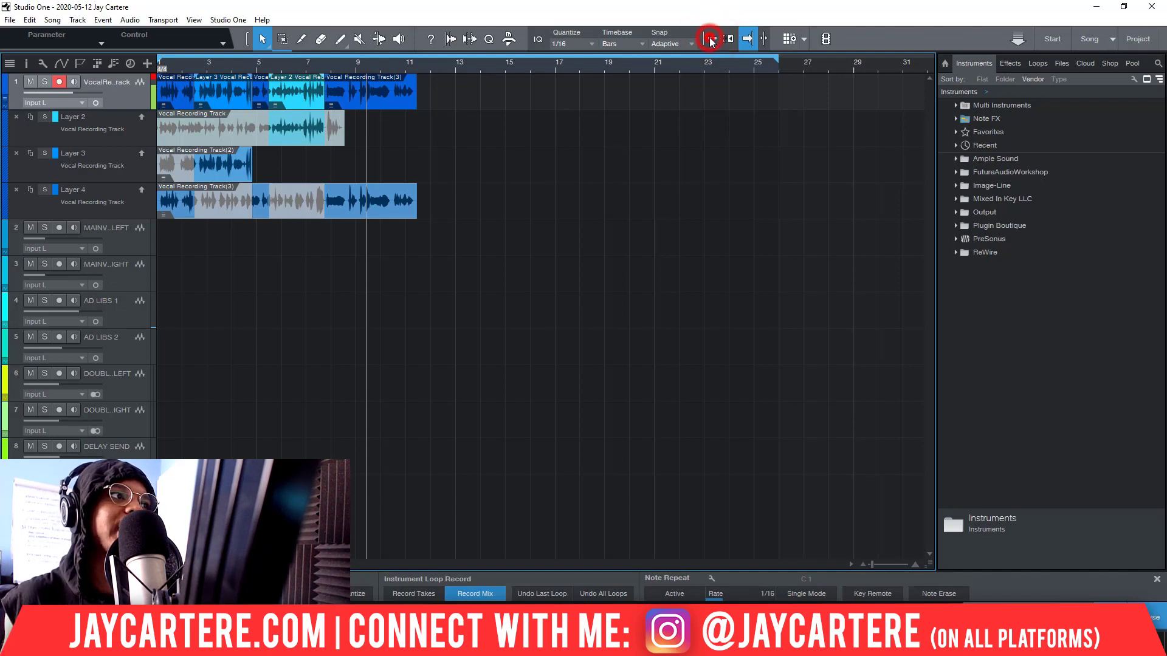
left_click_drag(272, 129, 258, 129)
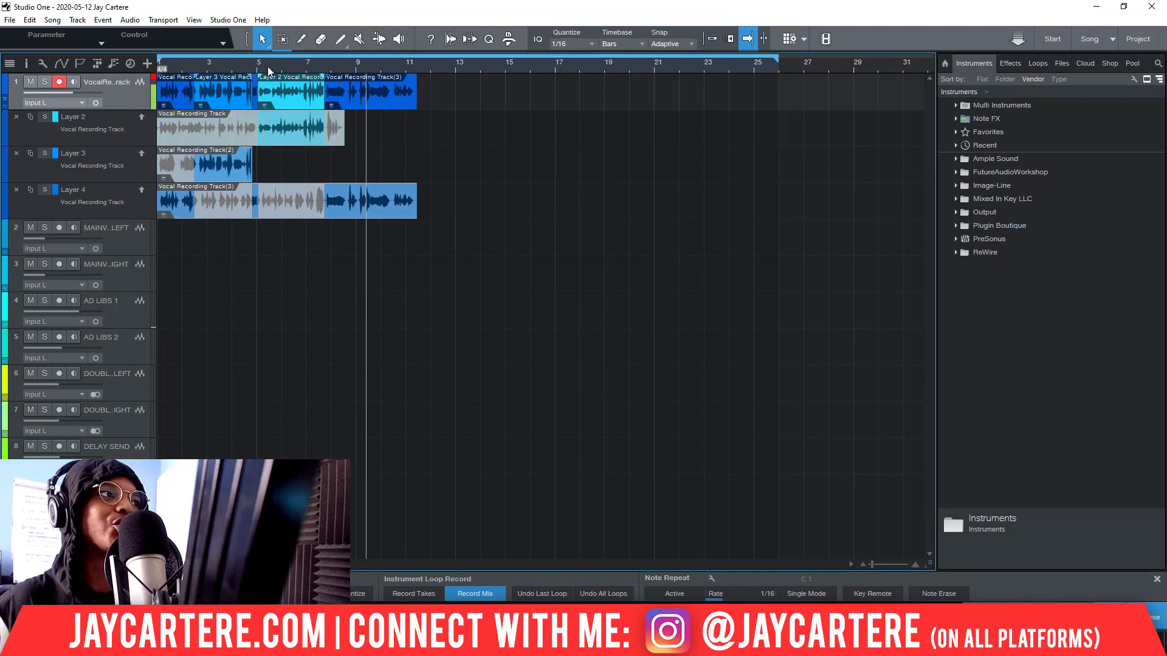
Record a replacement vocal section on the main vocal track from bar 5 to just before bar 7
left_click(260, 55)
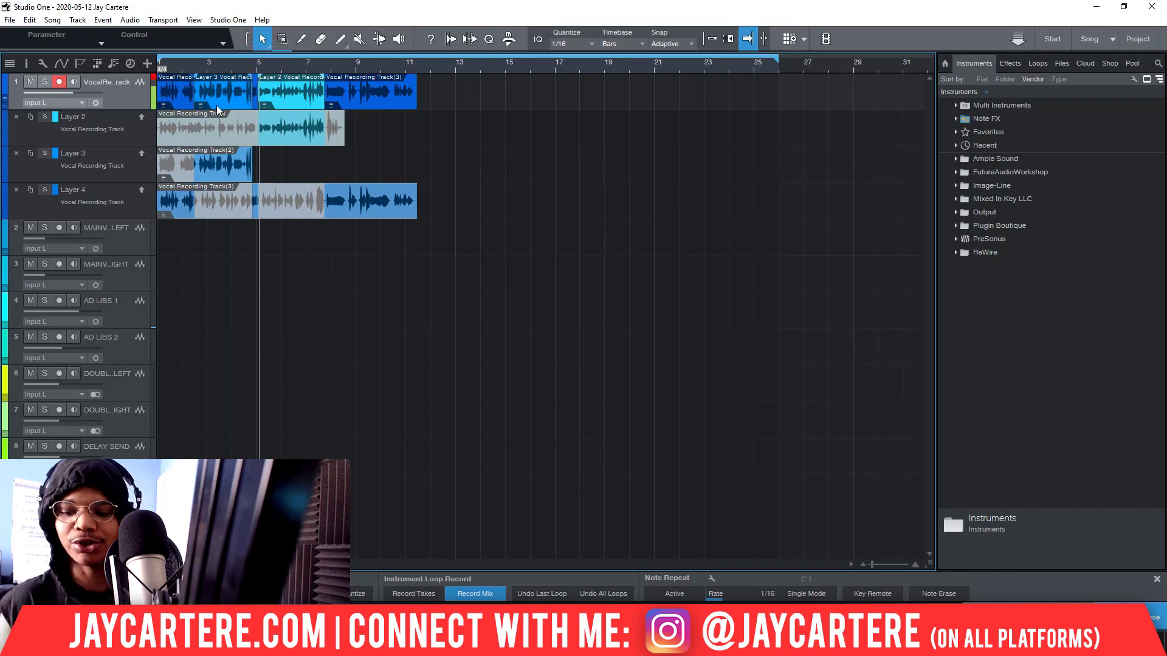
key("space")
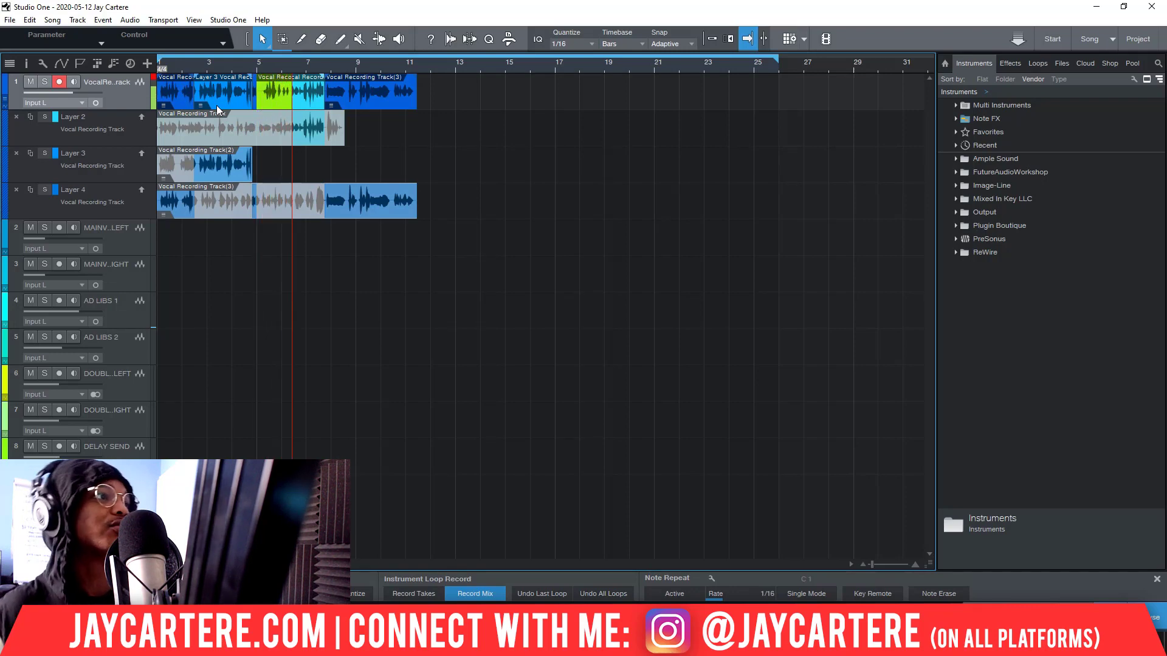
key("space")
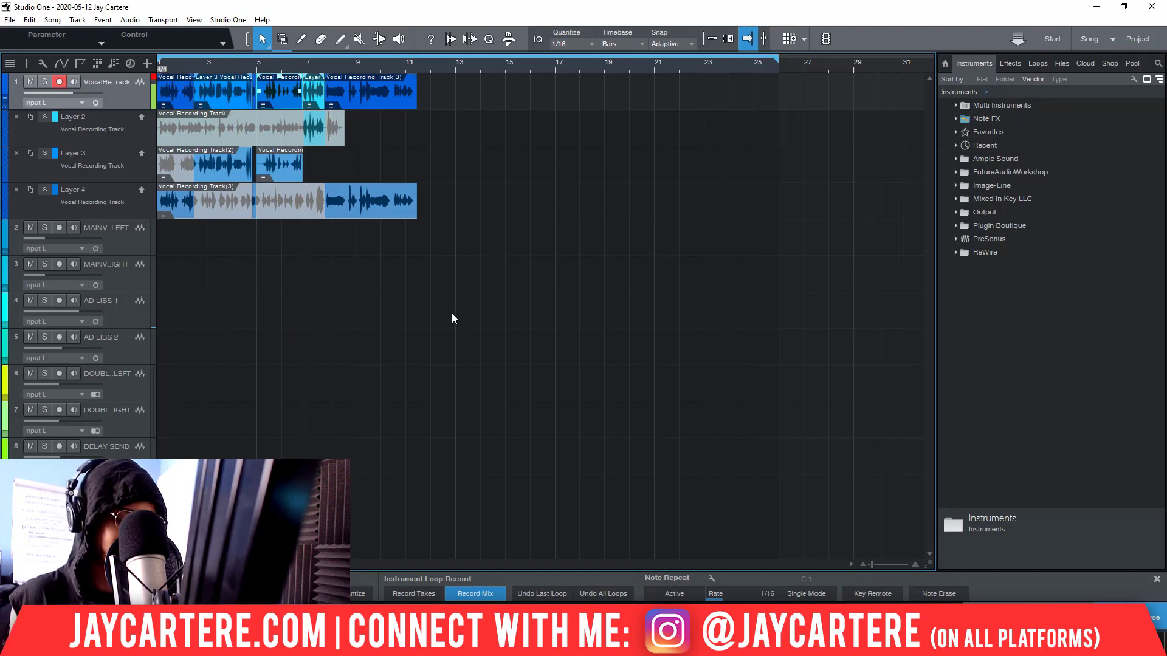
Hide the loop record panel and turn snapping back on with ripple edit off
key("shift+p")
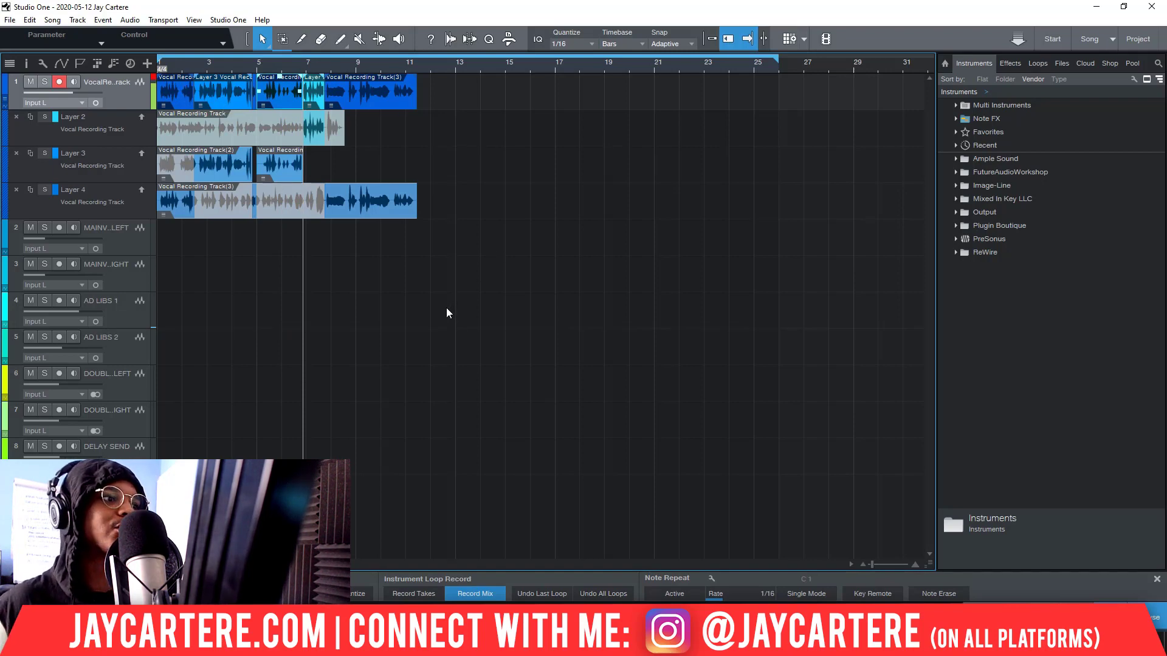
key("alt+shift+r")
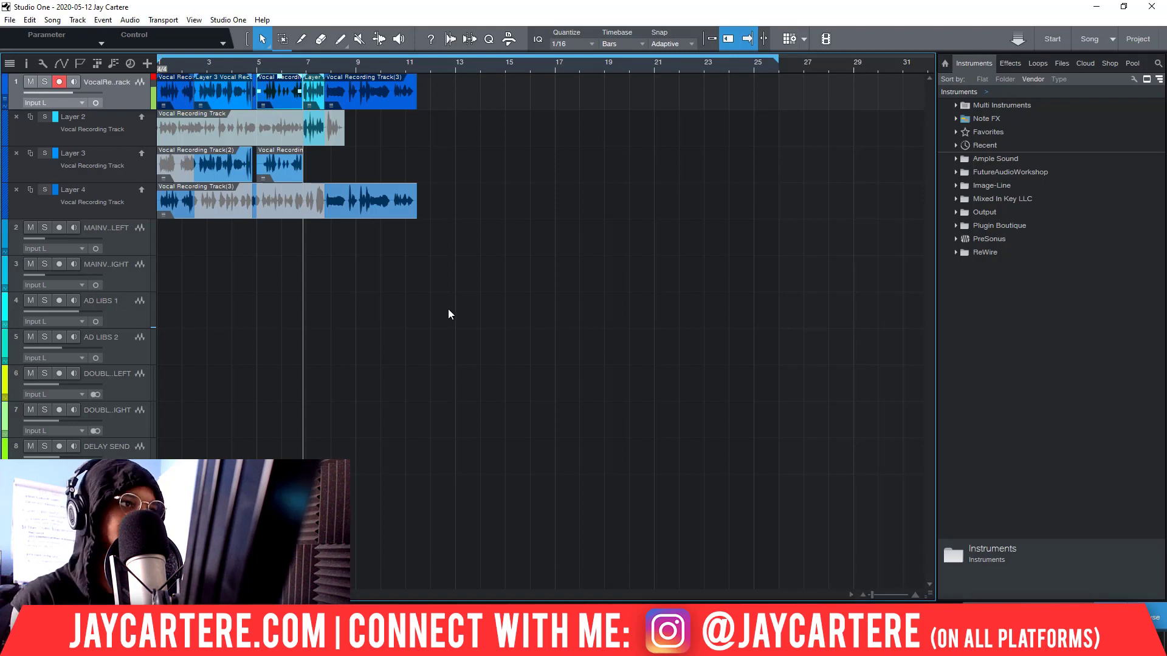
left_click(710, 39)
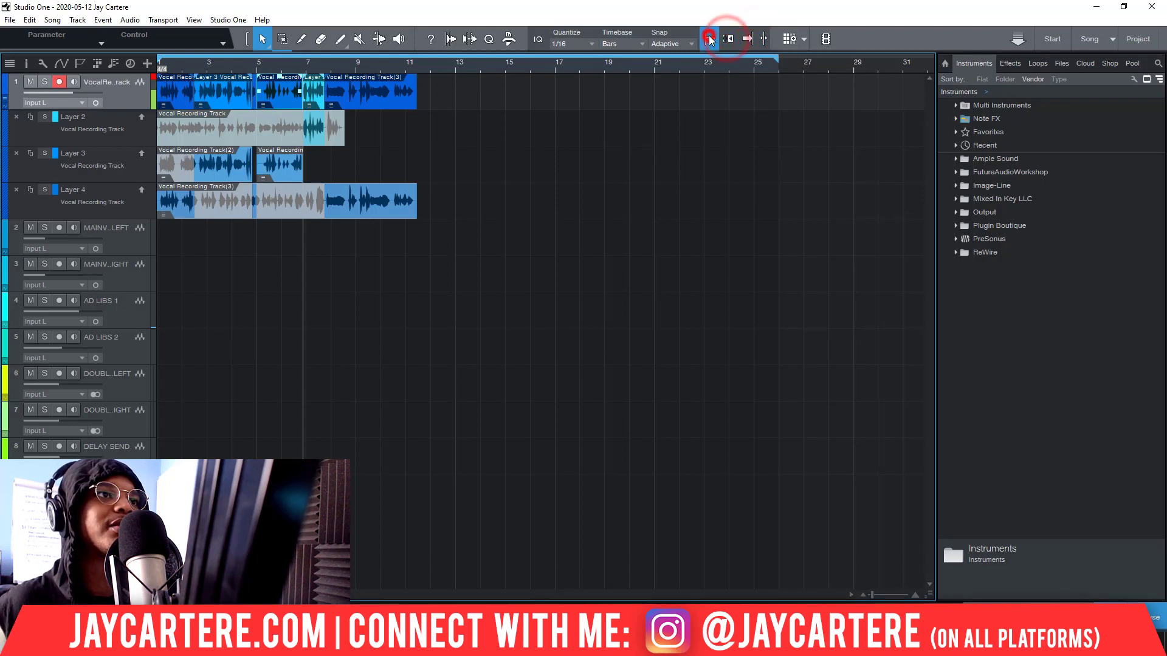
Enable Preroll and place the playhead at the end of the newly recorded section, just before bar 7
left_click(302, 63)
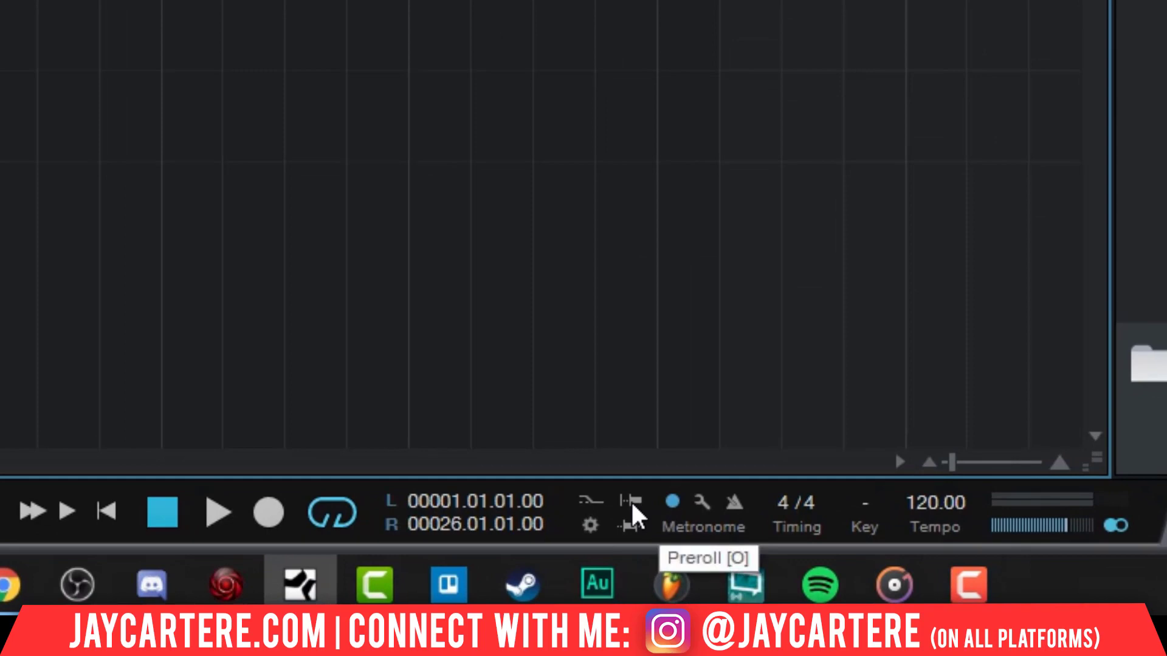
left_click(631, 498)
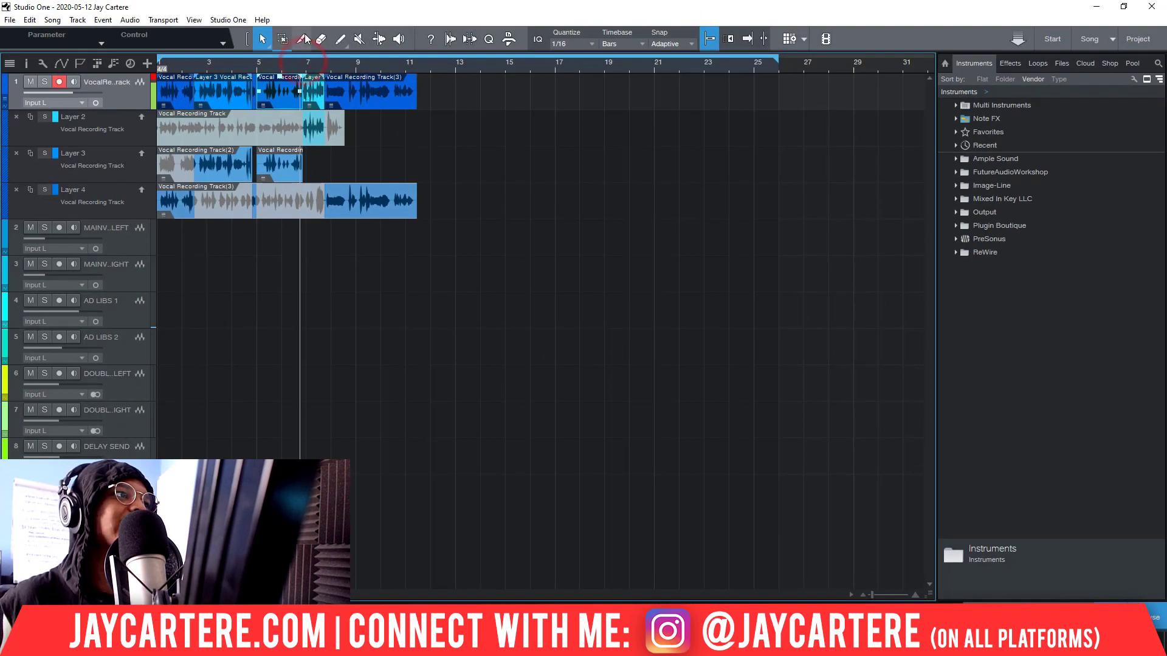
scroll(290, 66, "up", 2)
scroll(290, 66, "up", 4)
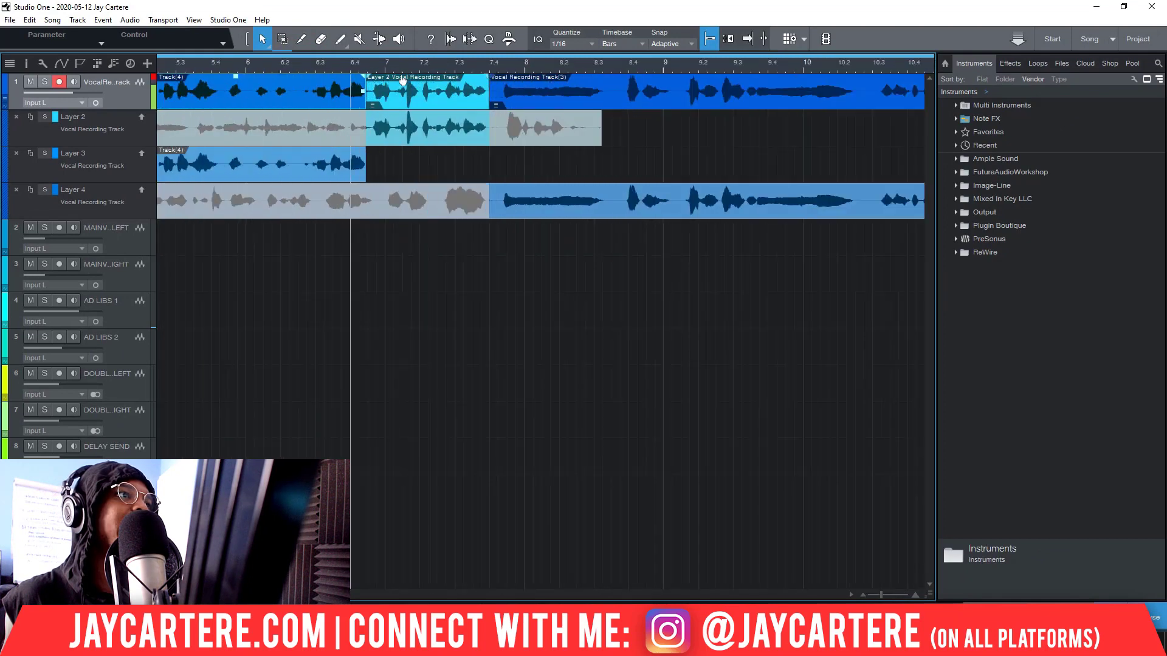
left_click(366, 65)
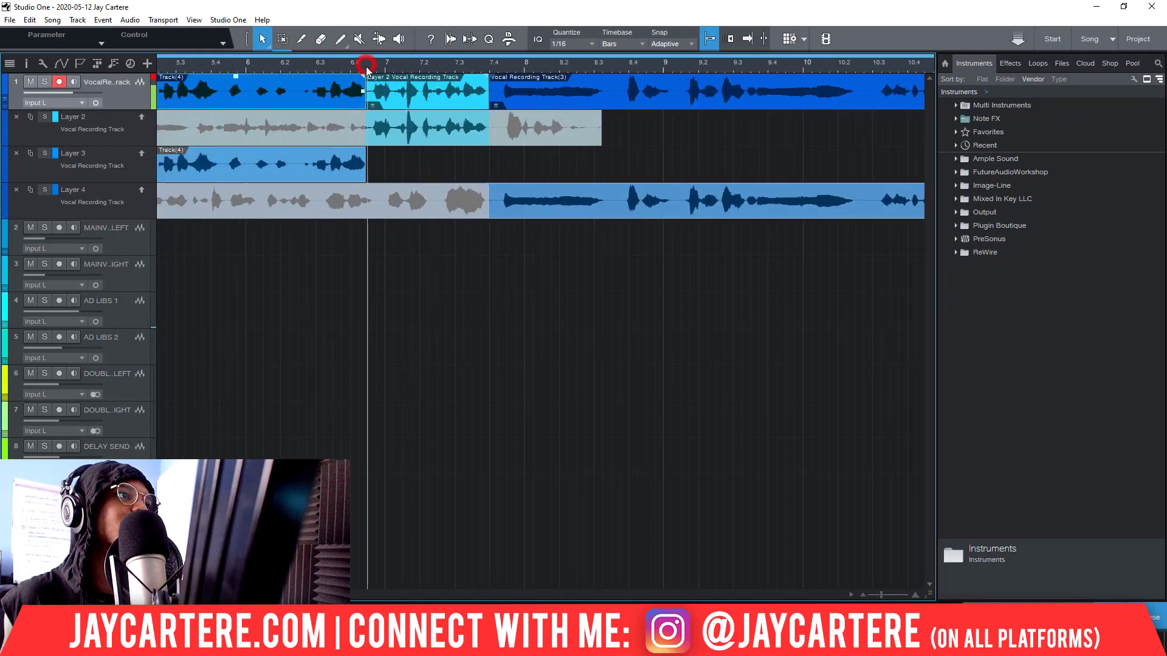
Record a replacement vocal section from 7.4, where the Layer 2 section ends, to just past bar 11
left_click(490, 64)
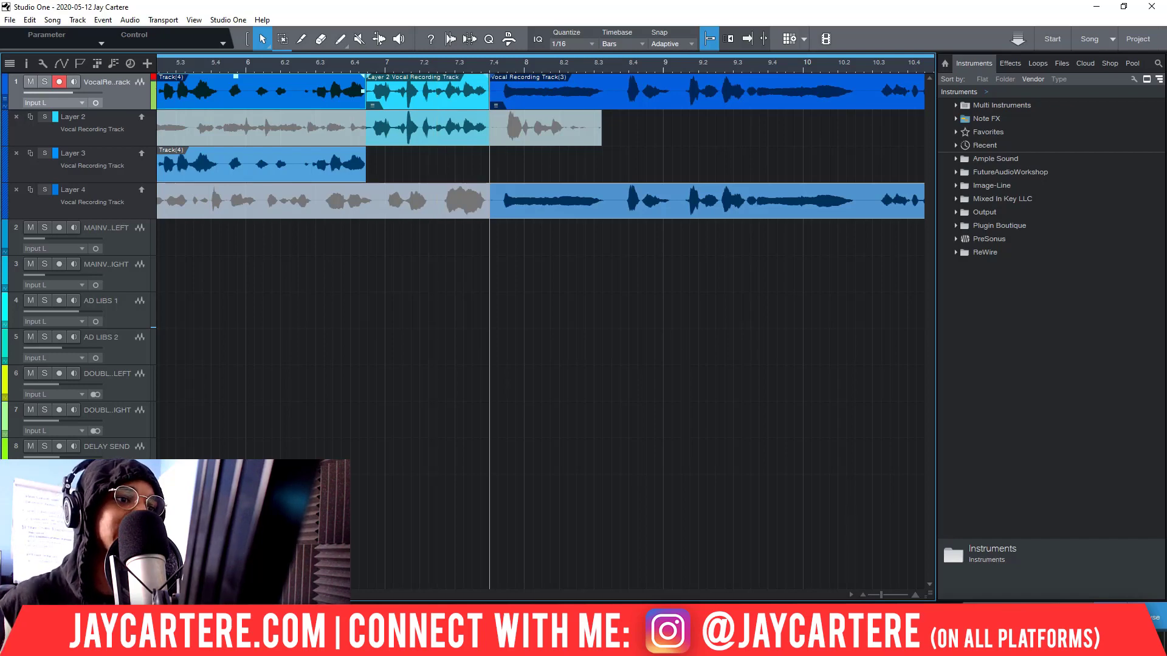
right_click(746, 594)
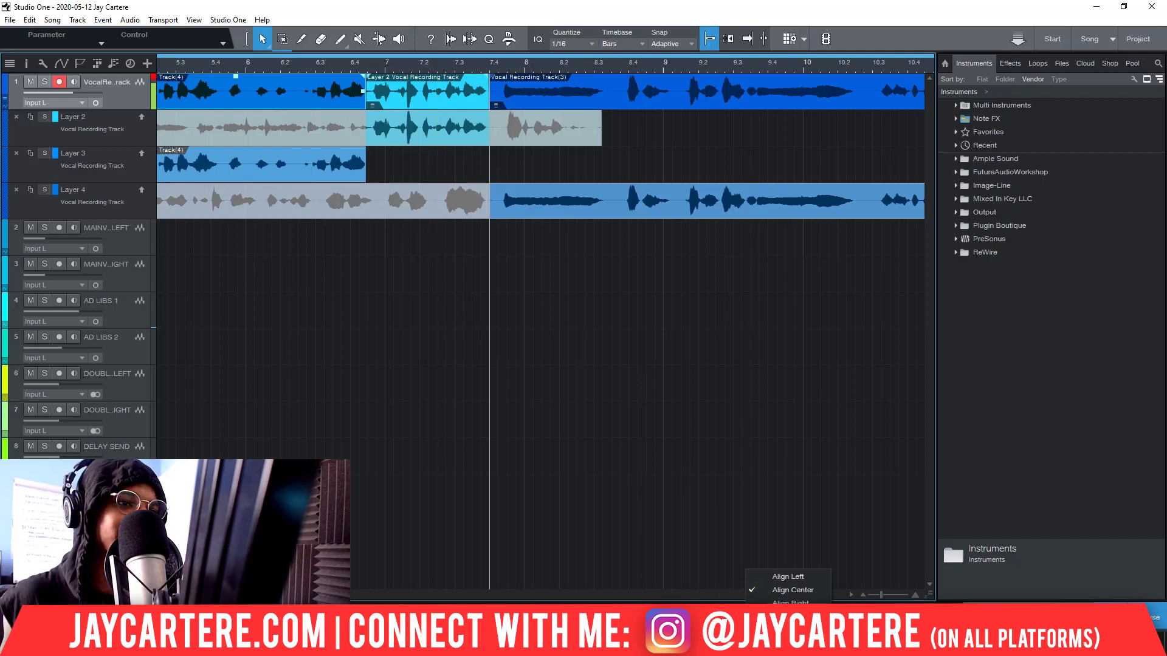
left_click(741, 602)
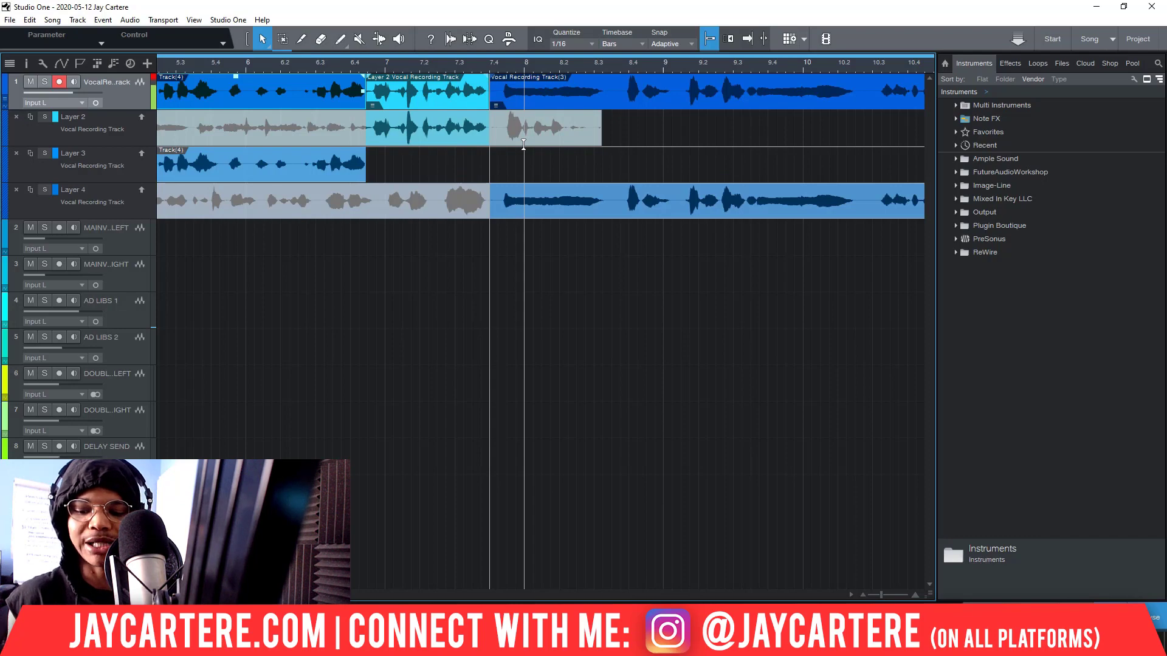
key("space")
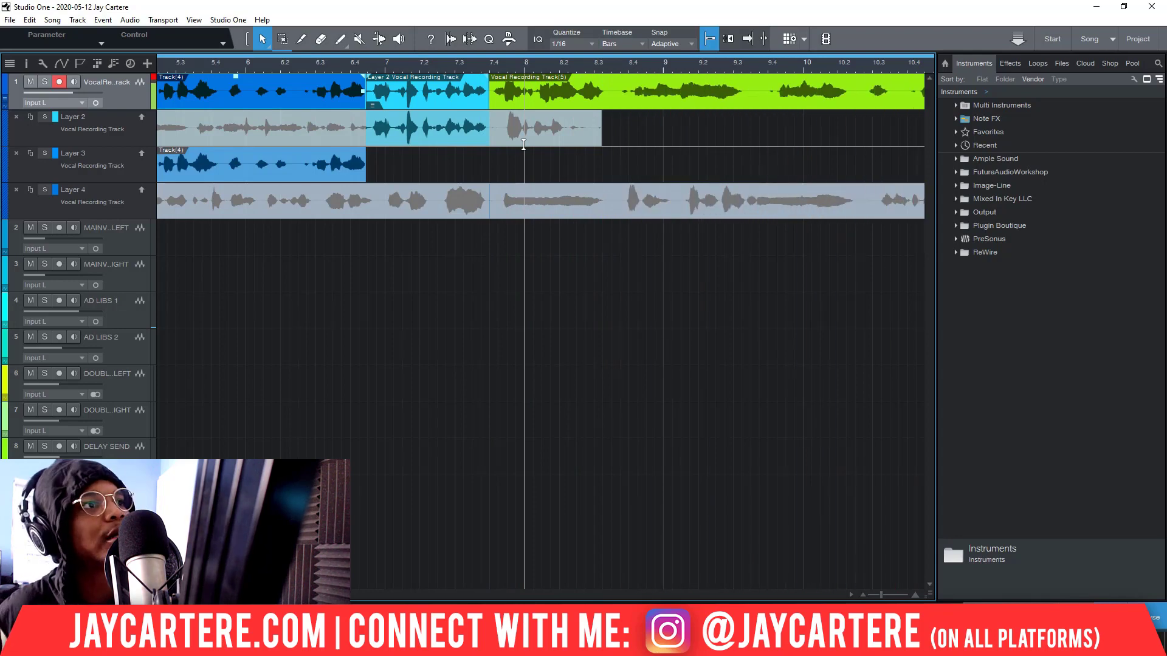
key("space")
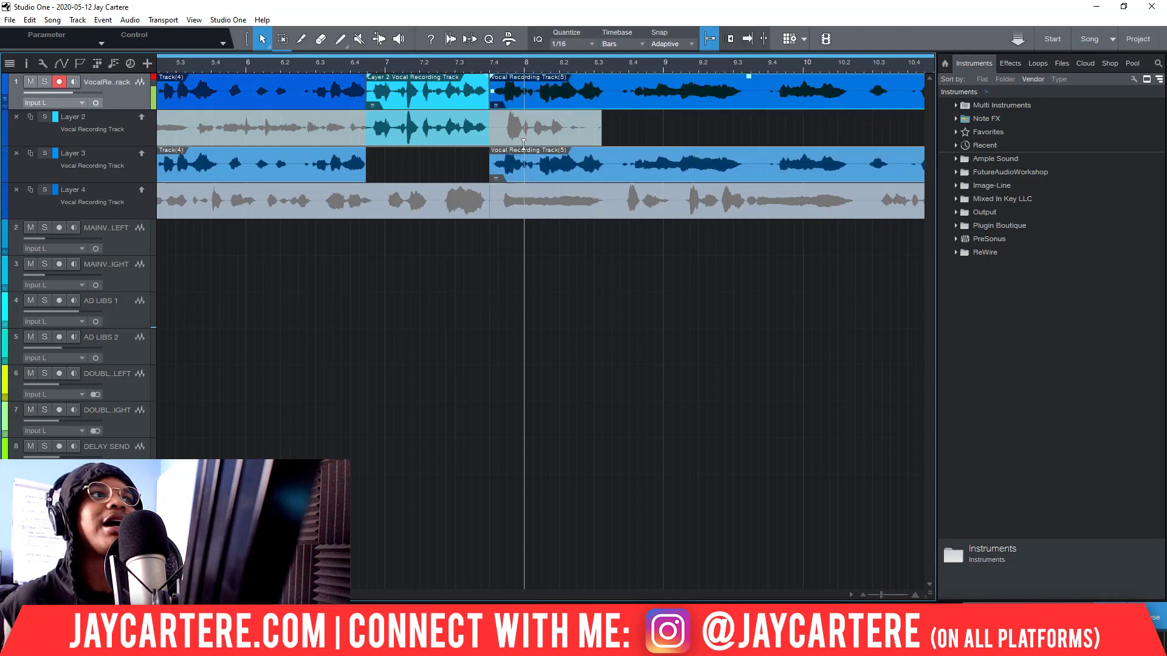
Play back the comp's last section from its start at 7.4 and review the joins around bars 5 to 8
left_click(493, 62)
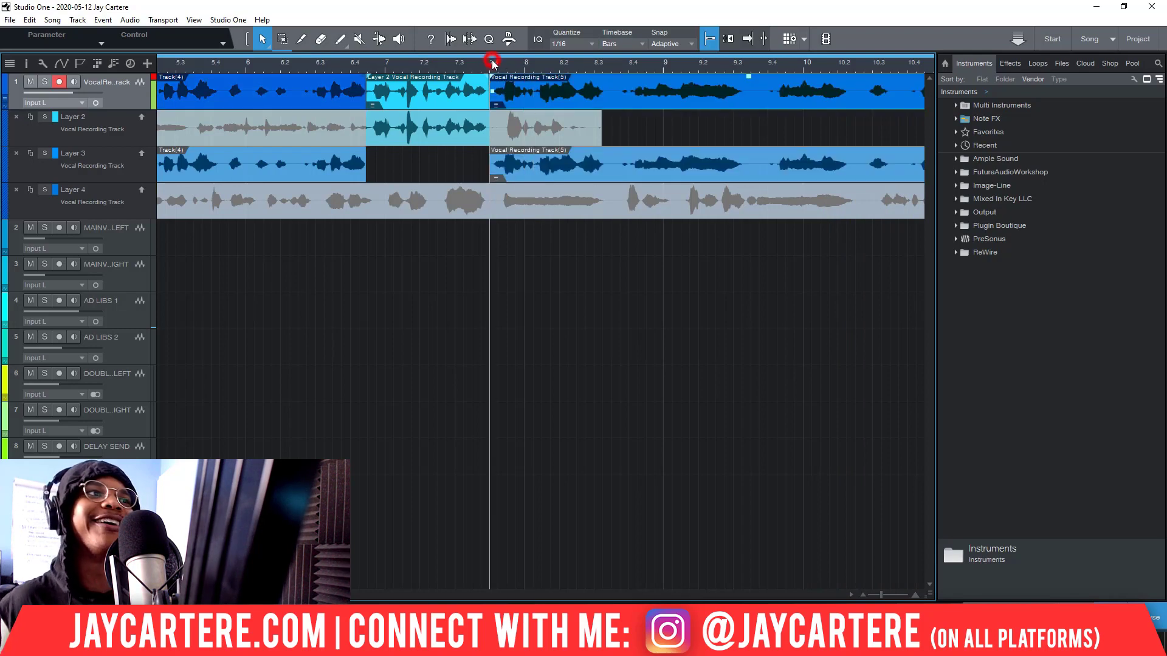
left_click(358, 62)
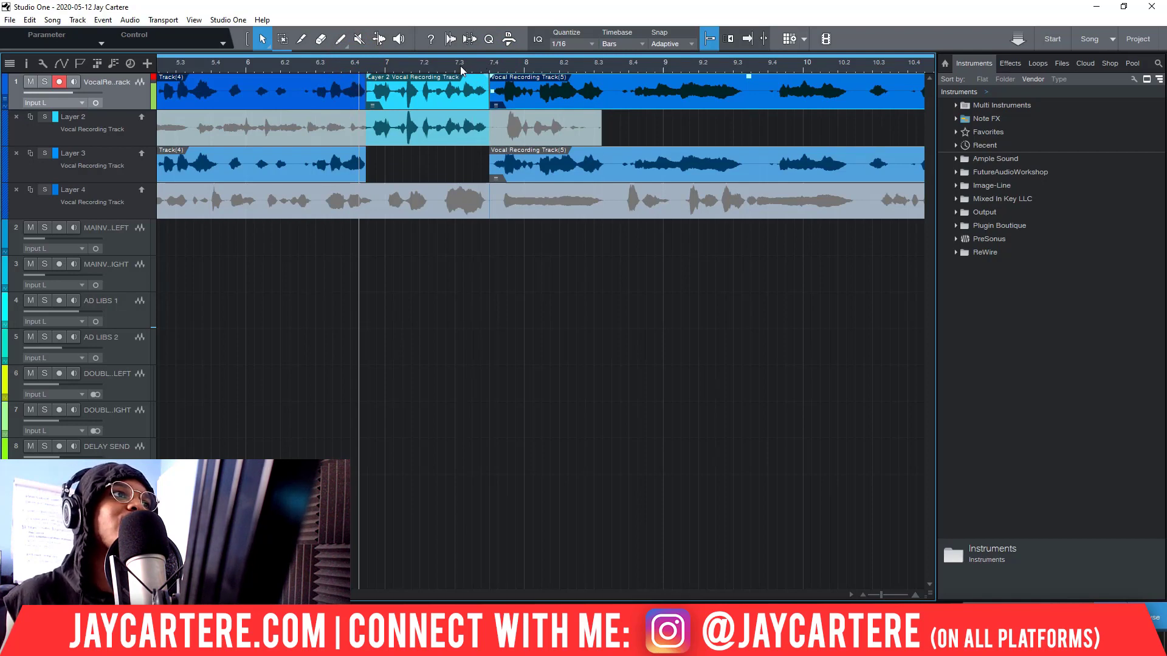
left_click(491, 62)
key("space")
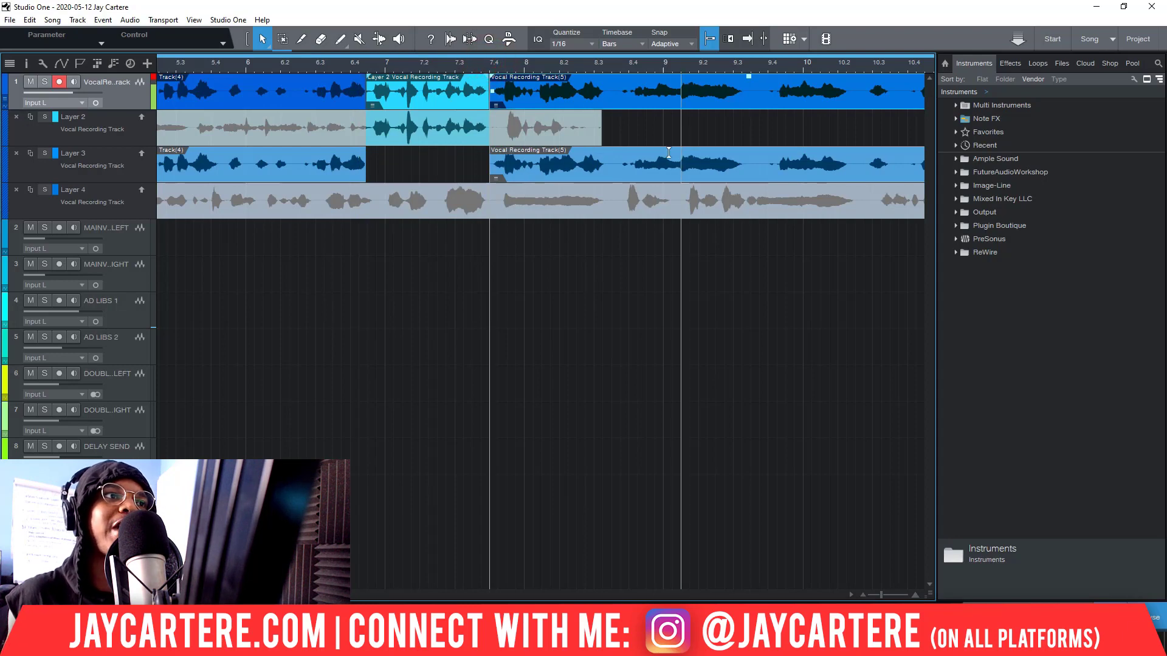
key("space")
scroll(334, 58, "down", 8)
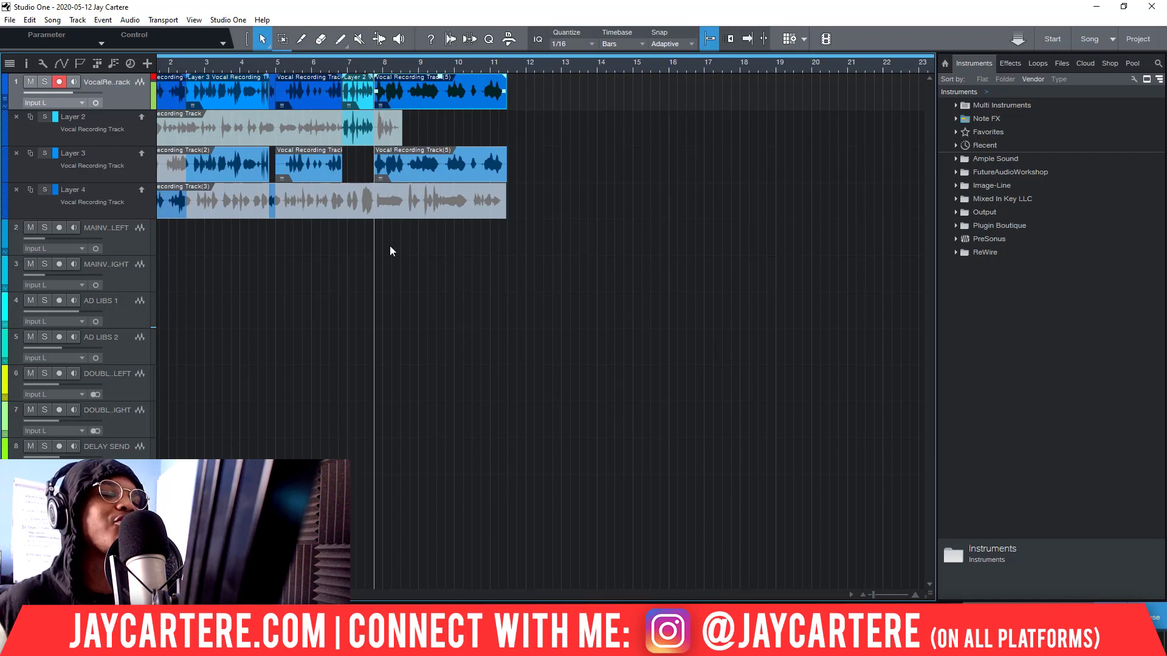
left_click(343, 64)
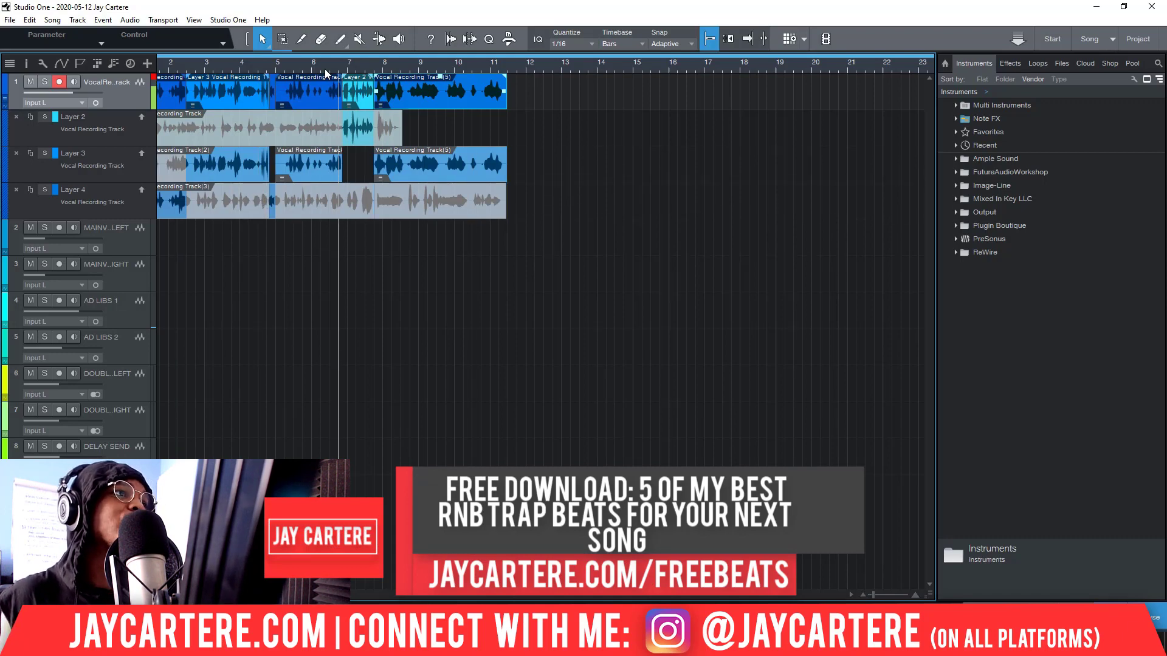
scroll(324, 68, "down", 5)
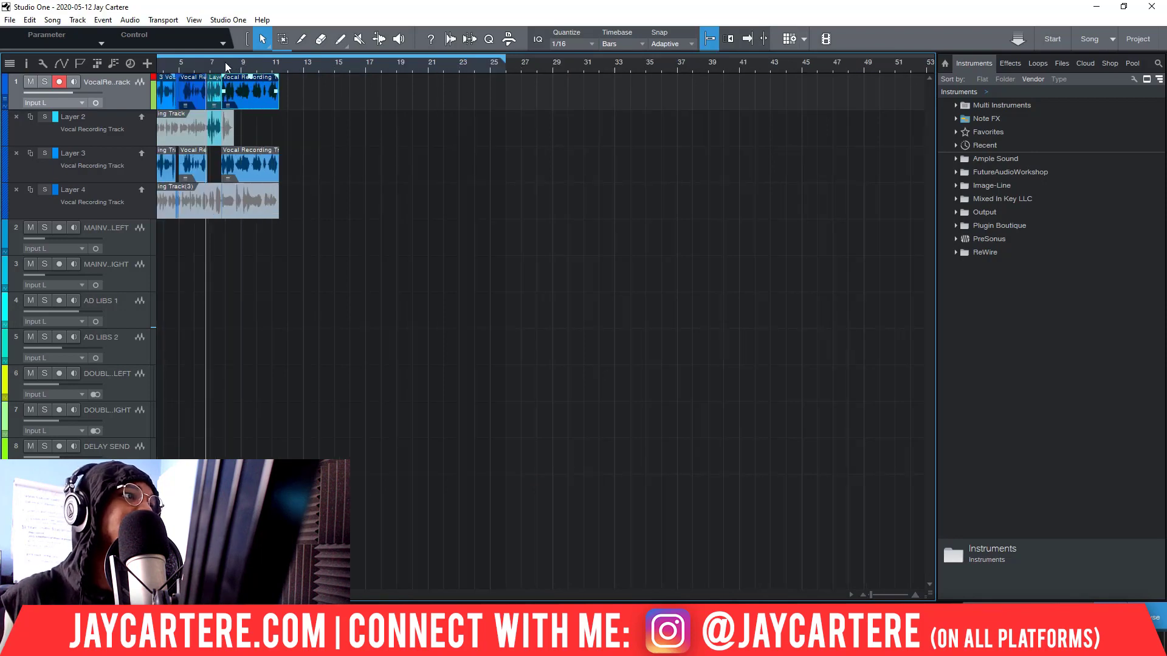
scroll(225, 62, "up", 4)
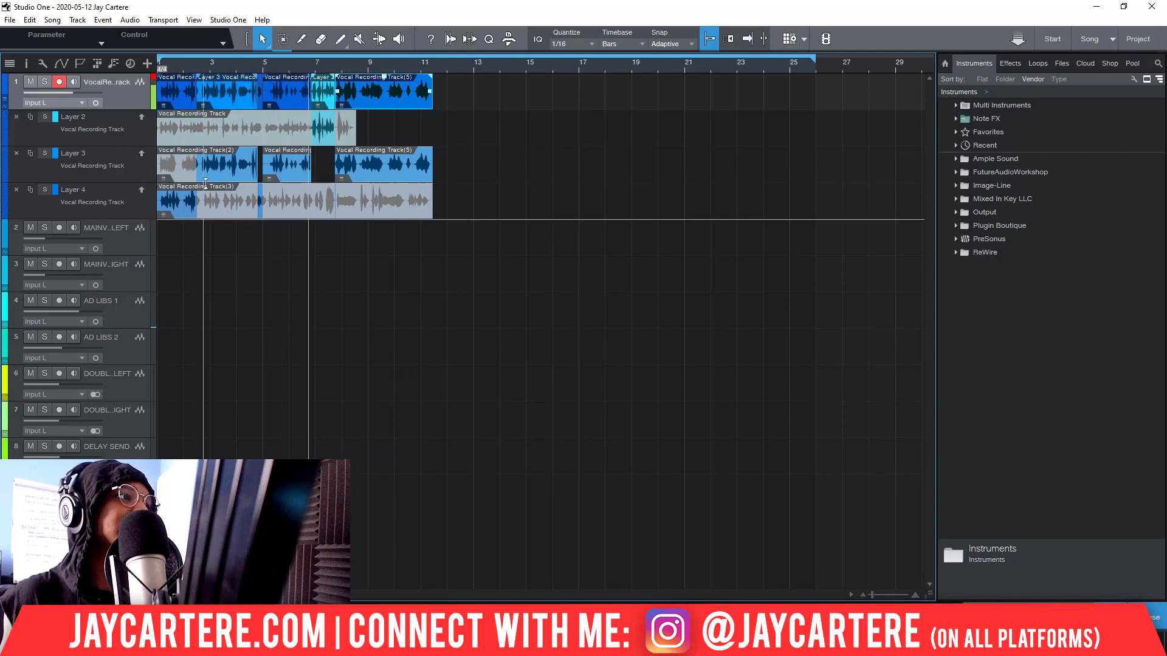
Try swapping Layer 4's take into the main vocal track and deleting Layer 3
left_click(142, 191)
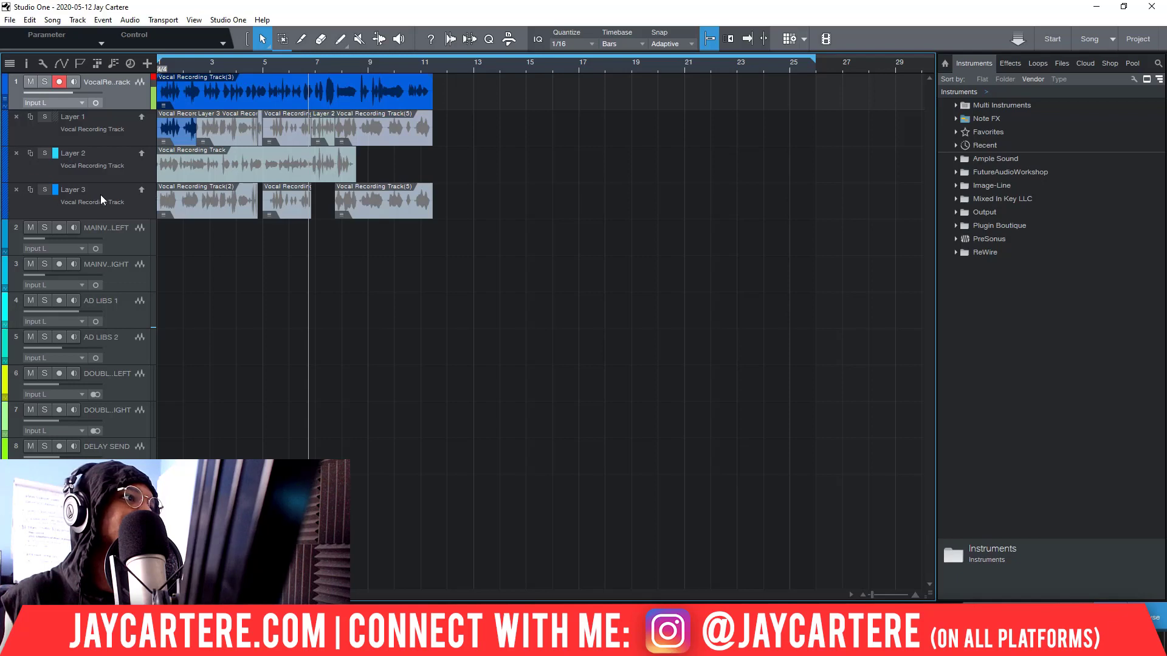
left_click(144, 195)
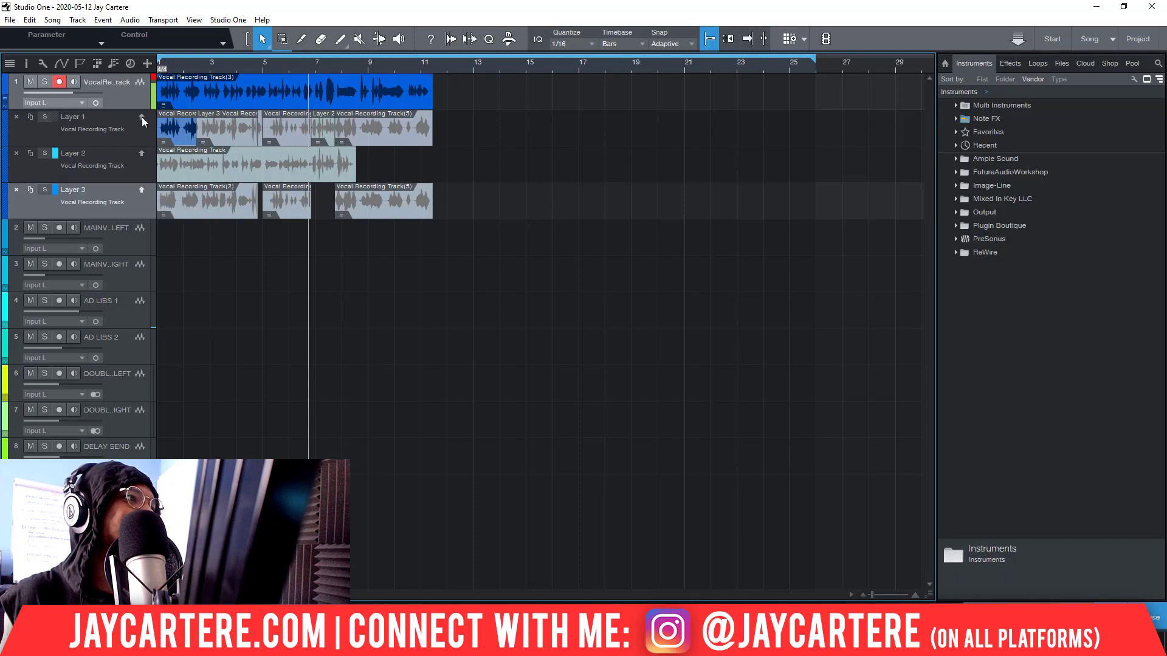
left_click(311, 92)
mouse_move(311, 128)
left_mouse_down()
mouse_move(332, 129)
mouse_move(309, 125)
left_mouse_up()
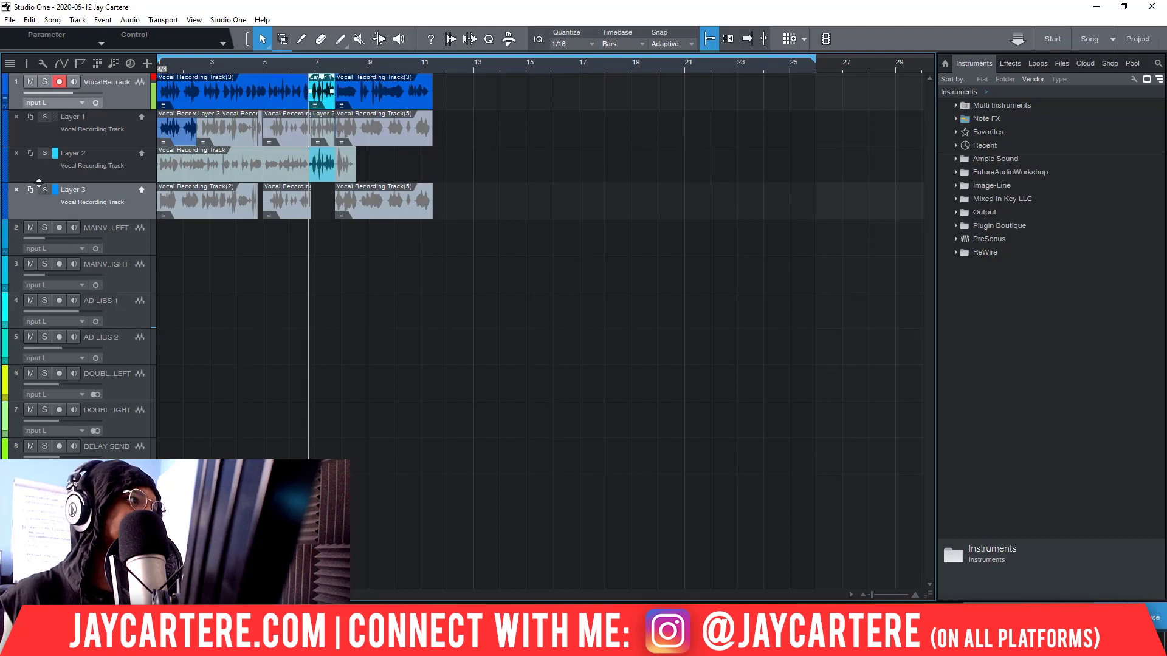
left_click(17, 191)
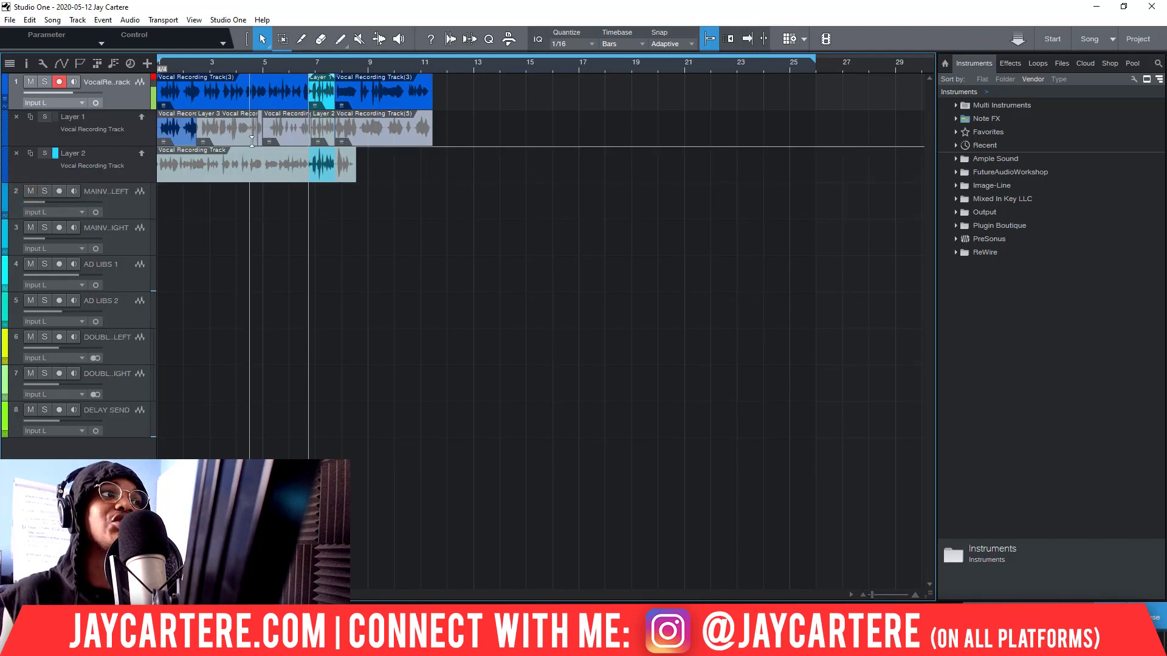
left_click(309, 64)
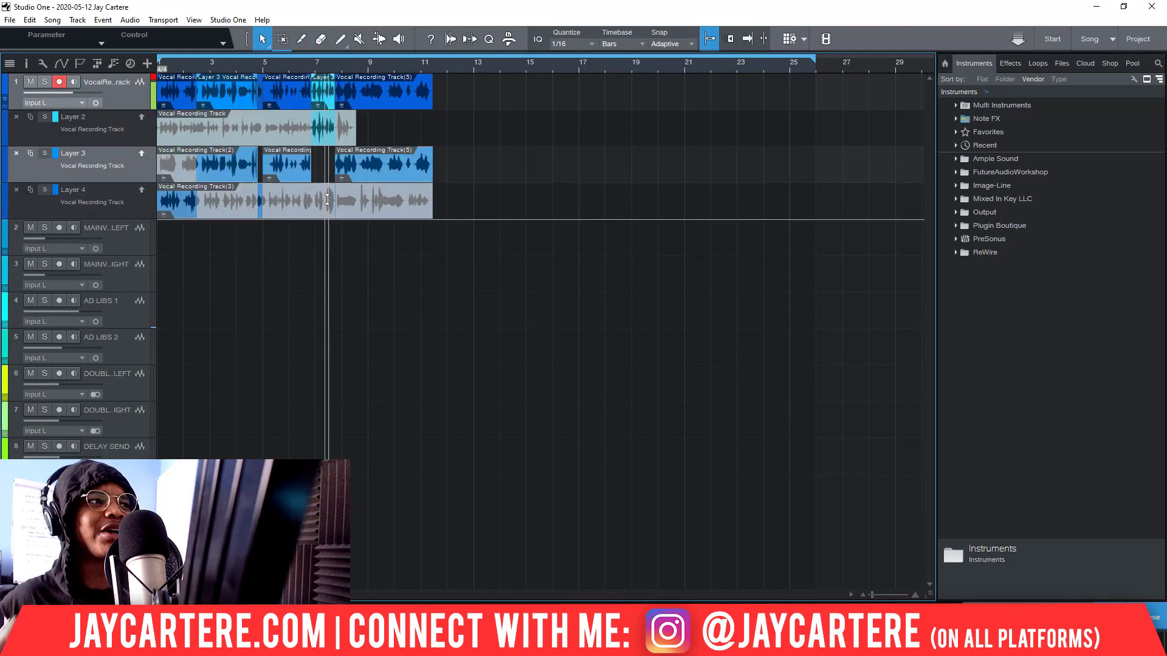
Redo the recording of the comp's last section, from 7.4 to just past bar 11
left_click(327, 200)
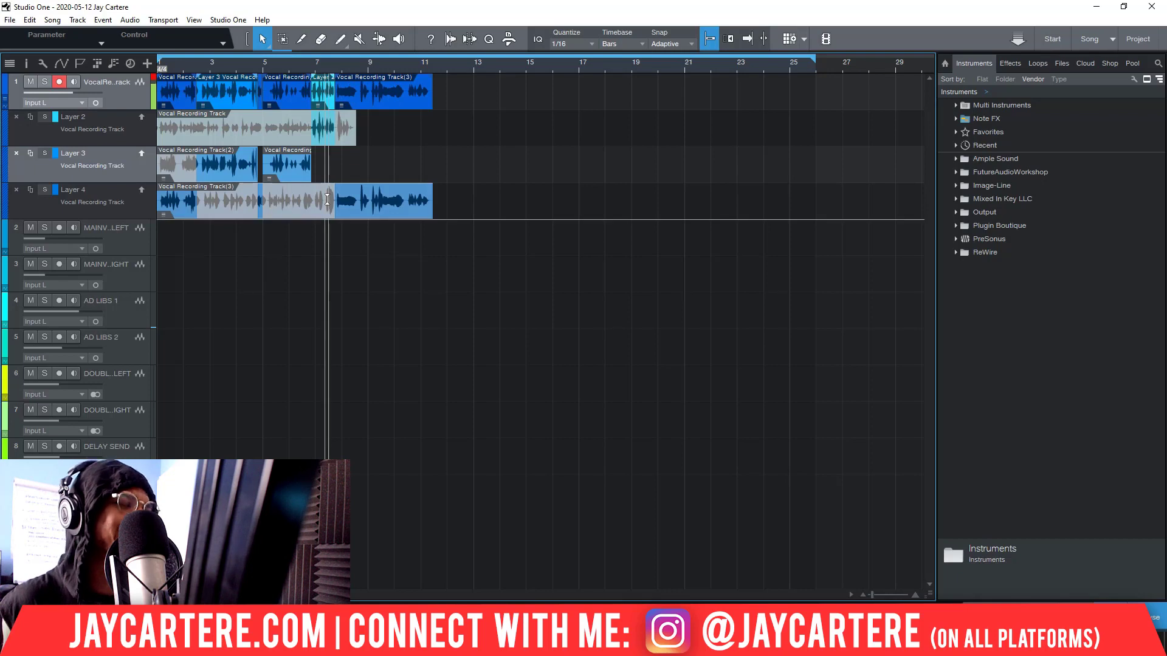
left_click(30, 20)
left_click(45, 48)
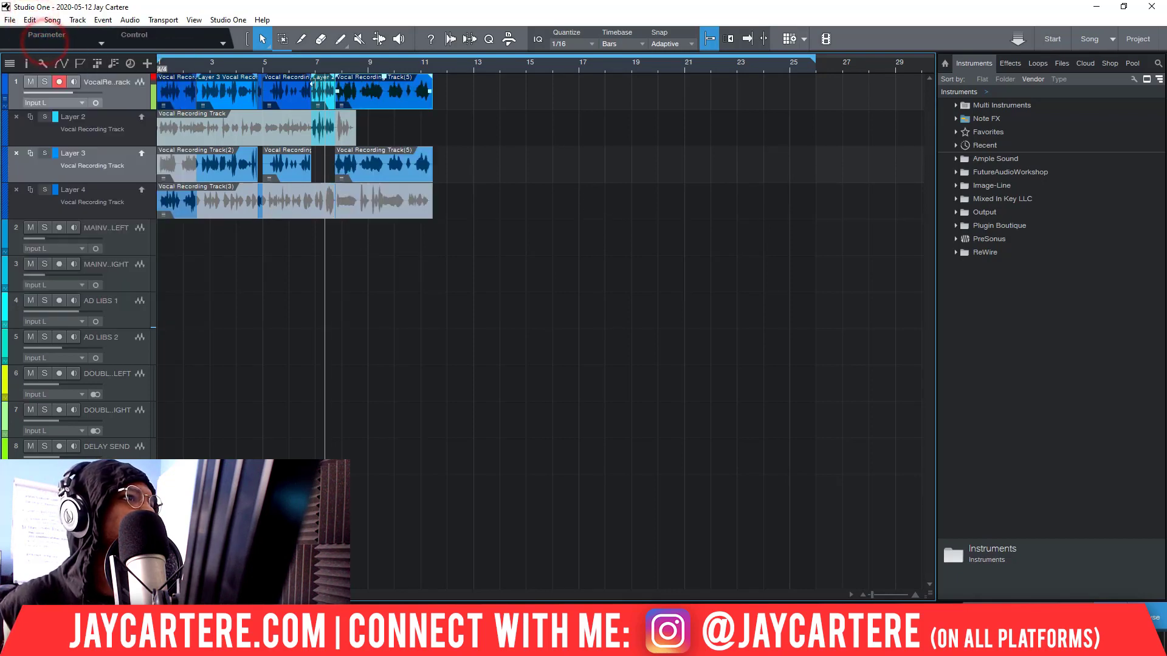
Play back the main vocal track from the start of its last section, between bars 7 and 8
left_click(335, 62)
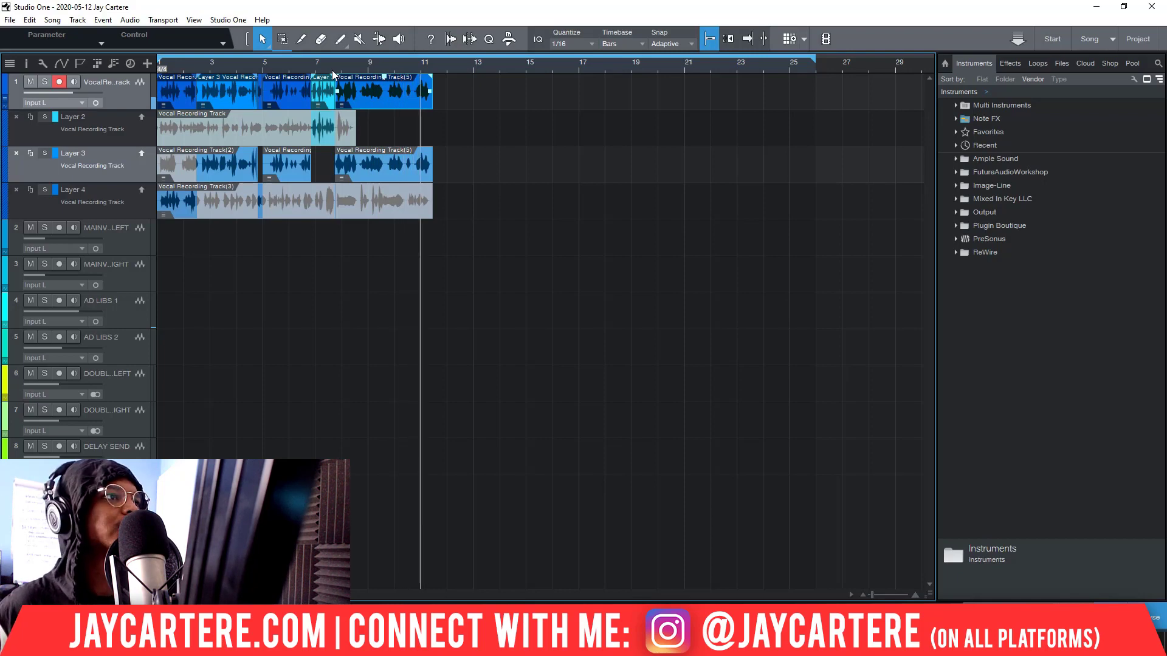
key("space")
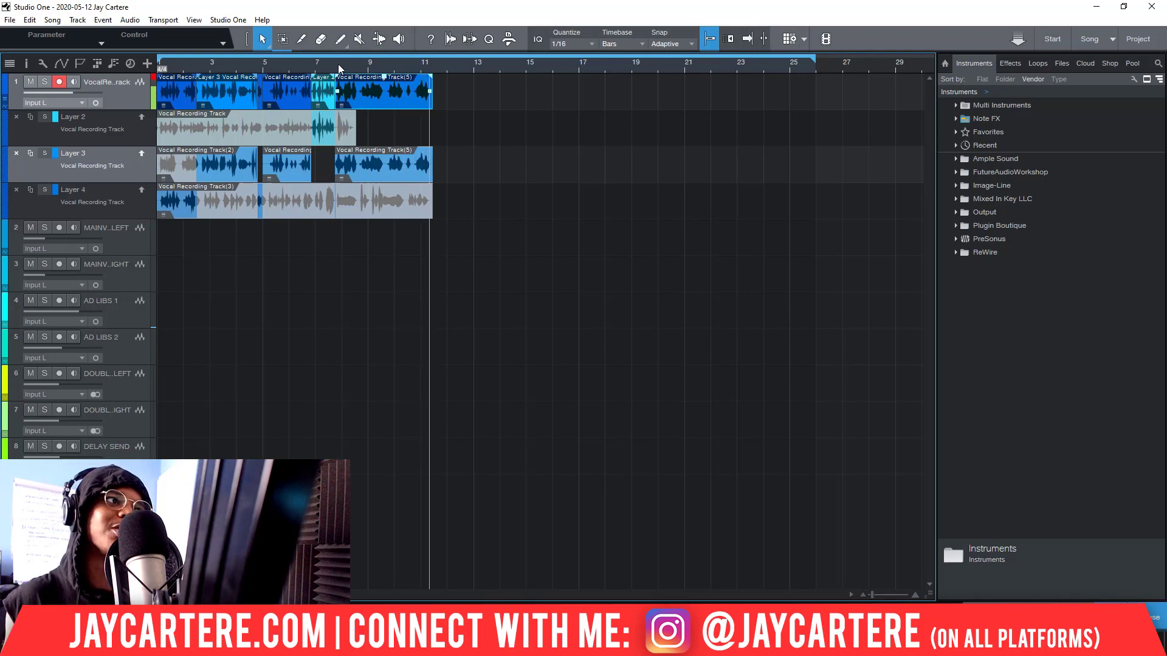
key("space")
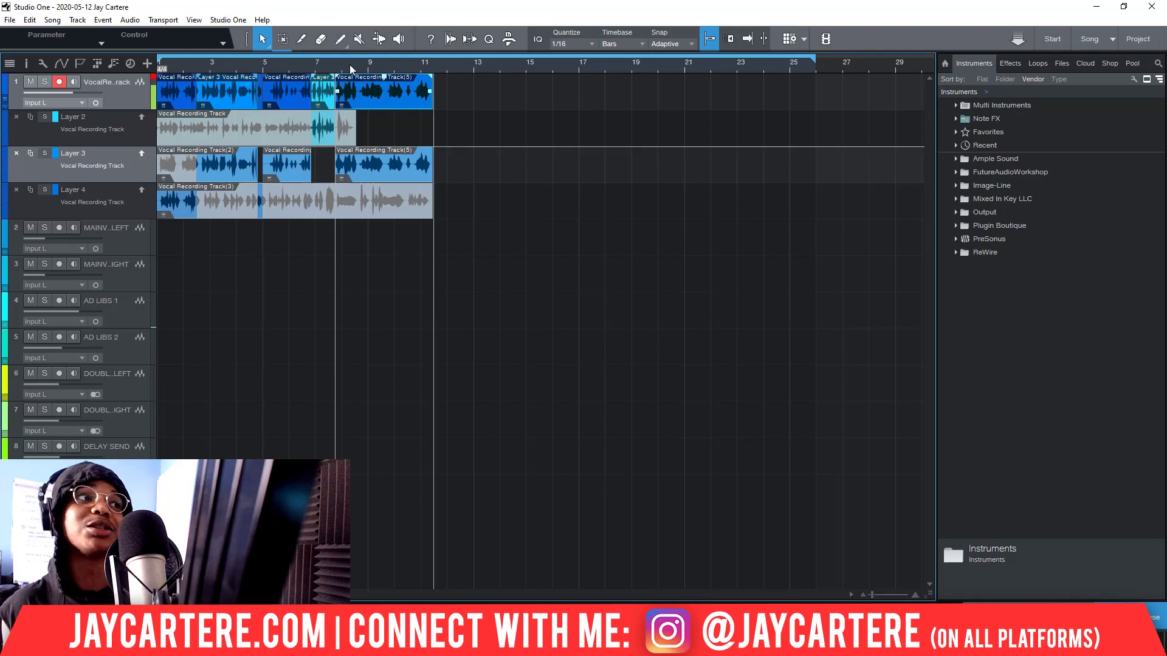
scroll(276, 63, "up", 1)
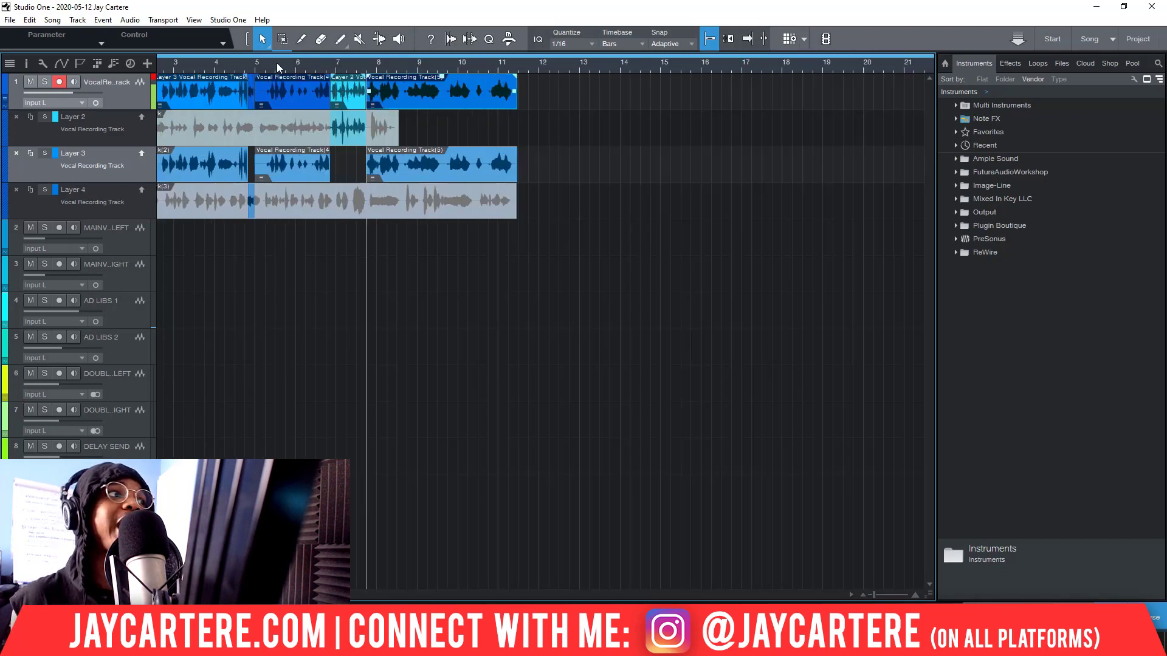
scroll(227, 65, "down", 4)
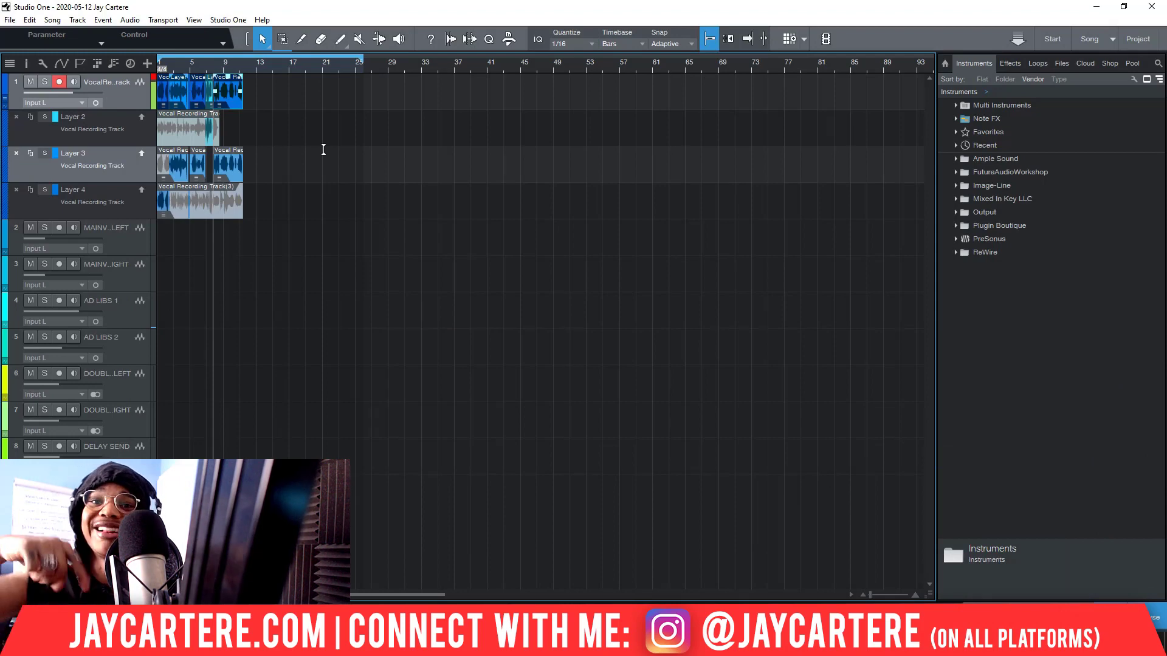
left_click(320, 150)
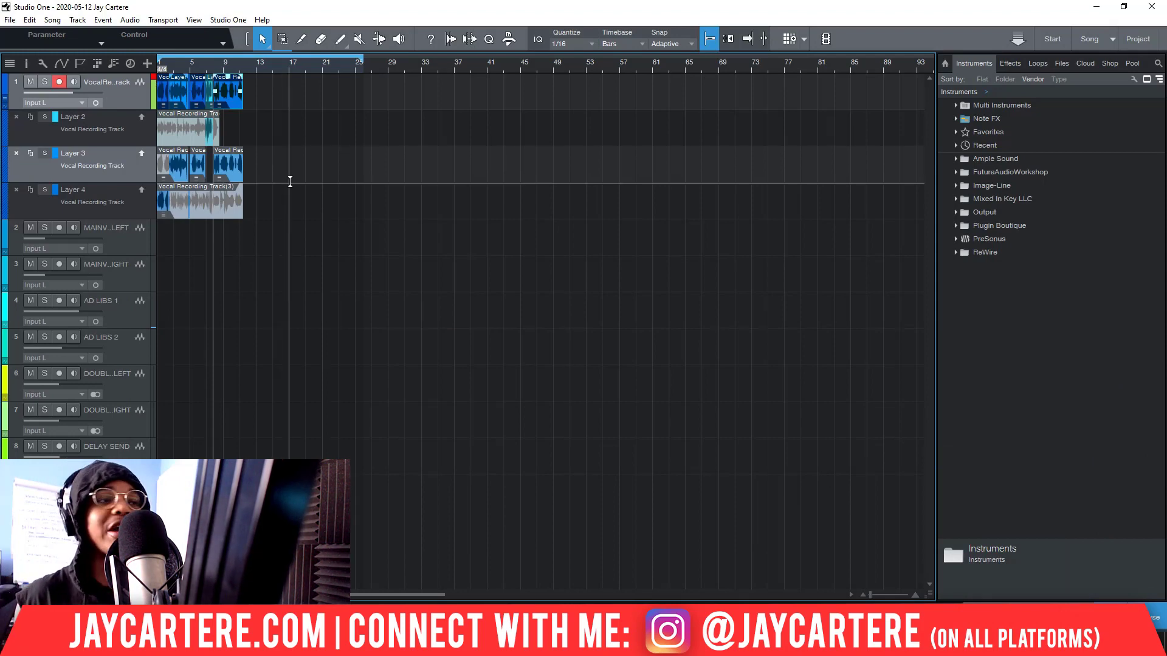